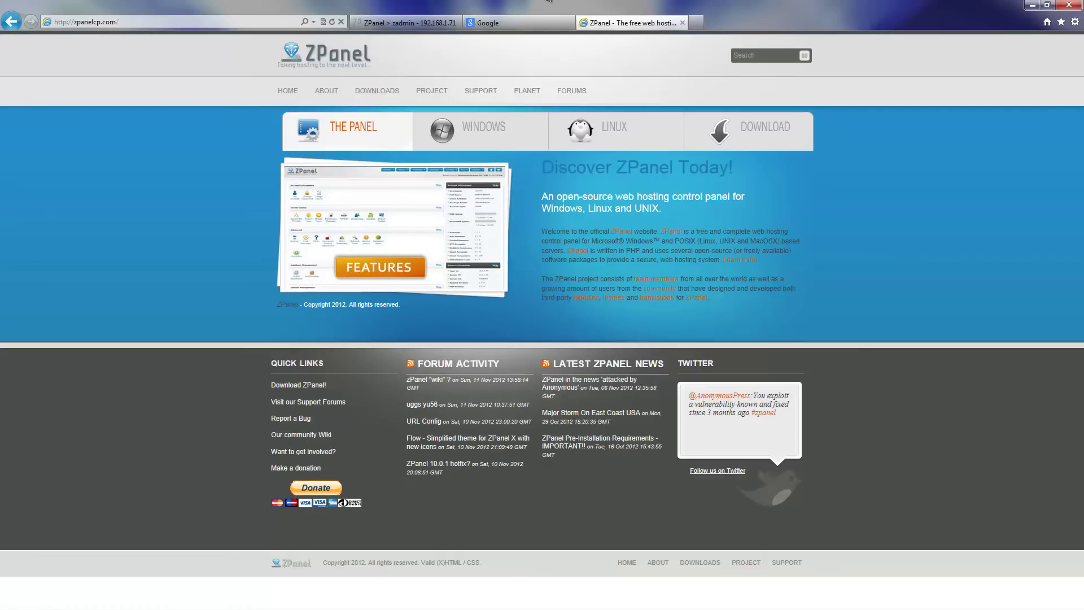
# View the ZPanel community forums, then switch to the Google UK tab
pyautogui.click(581, 92)
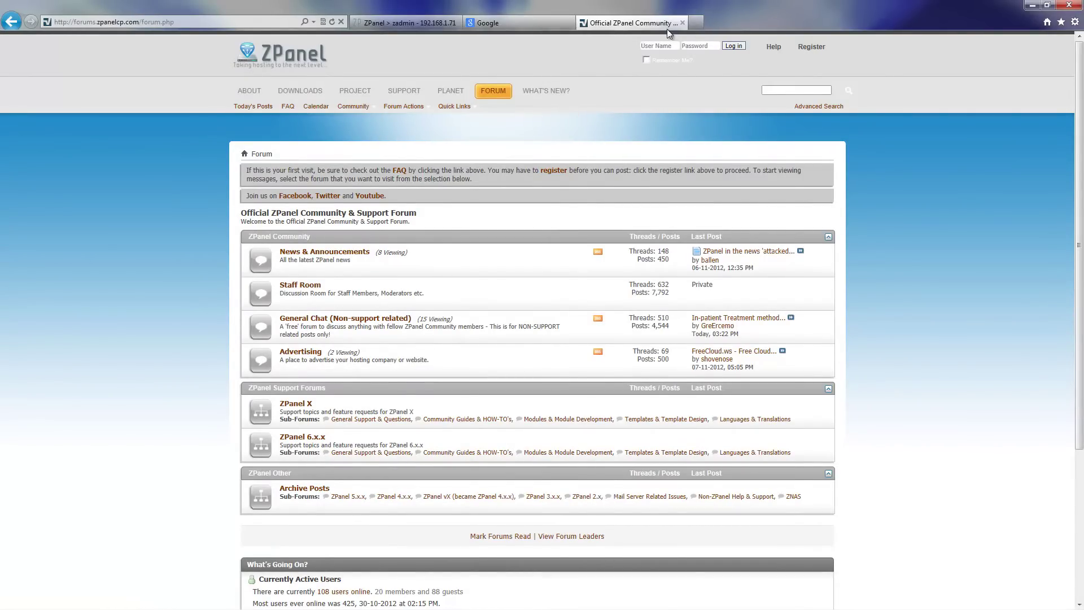
pyautogui.click(544, 25)
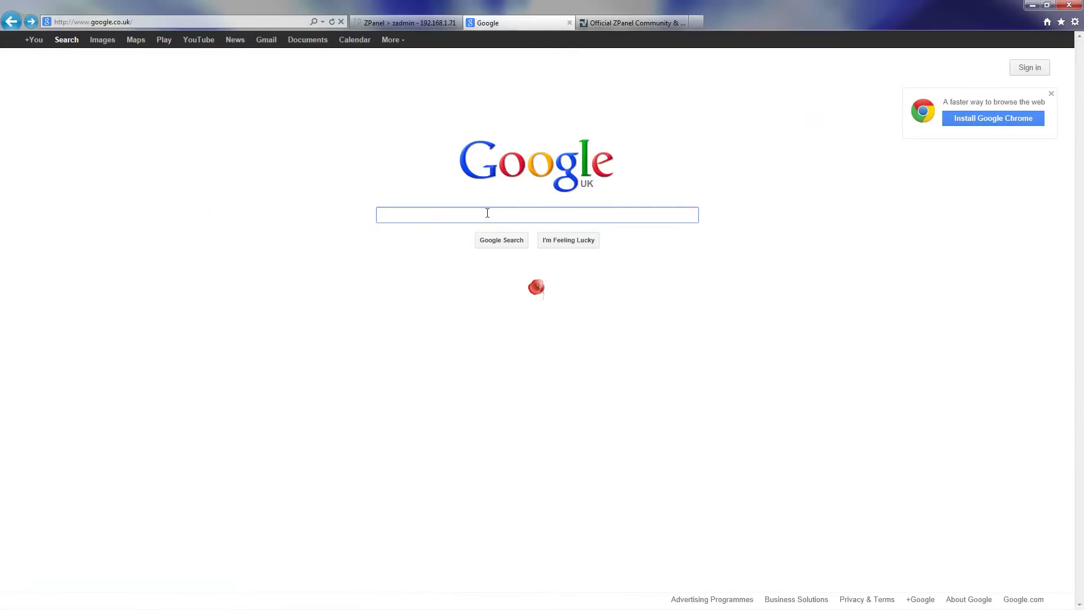
# Search Google for 'opencart' and reach the official OpenCart Download page
pyautogui.write('open')
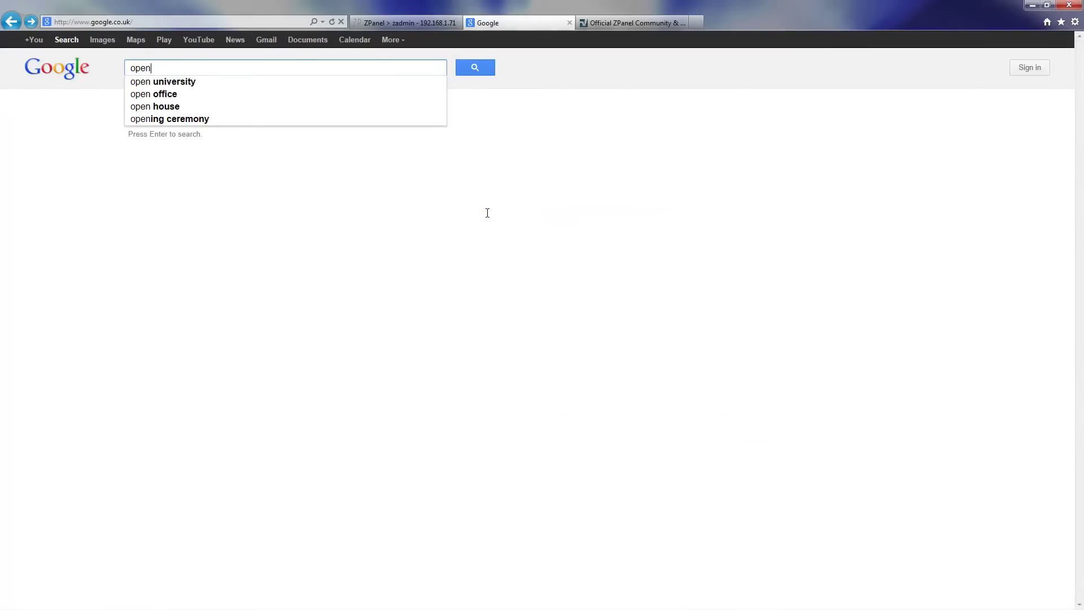
pyautogui.write('cart')
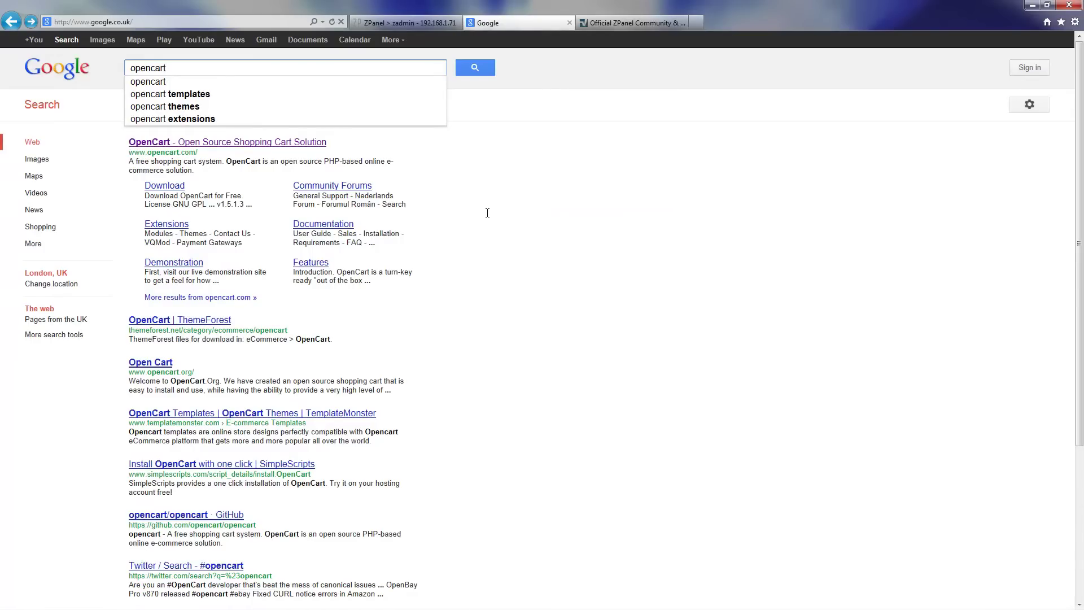
pyautogui.click(294, 144)
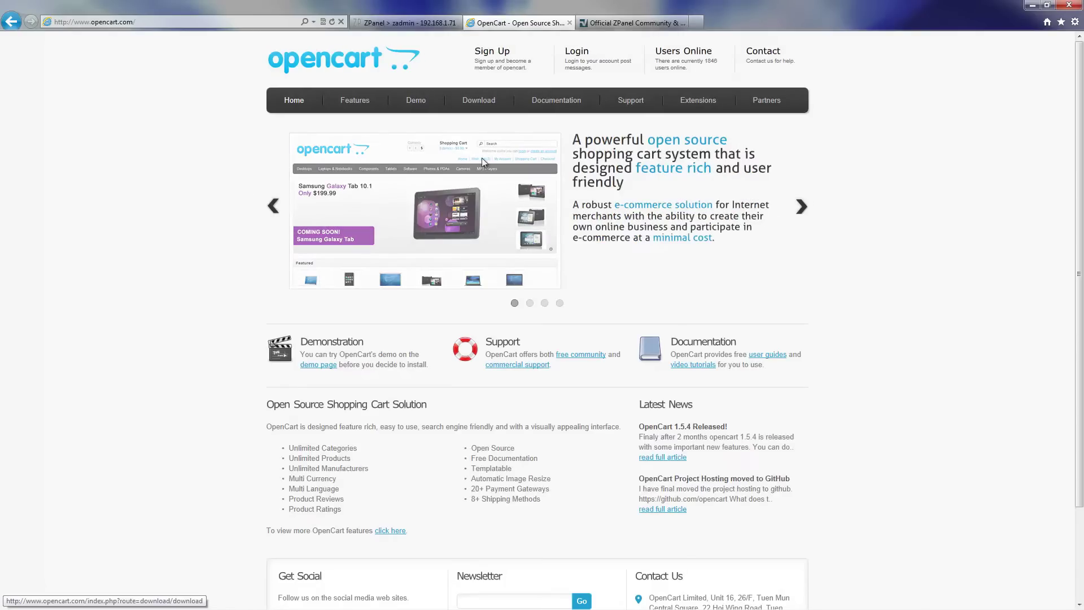
pyautogui.click(483, 106)
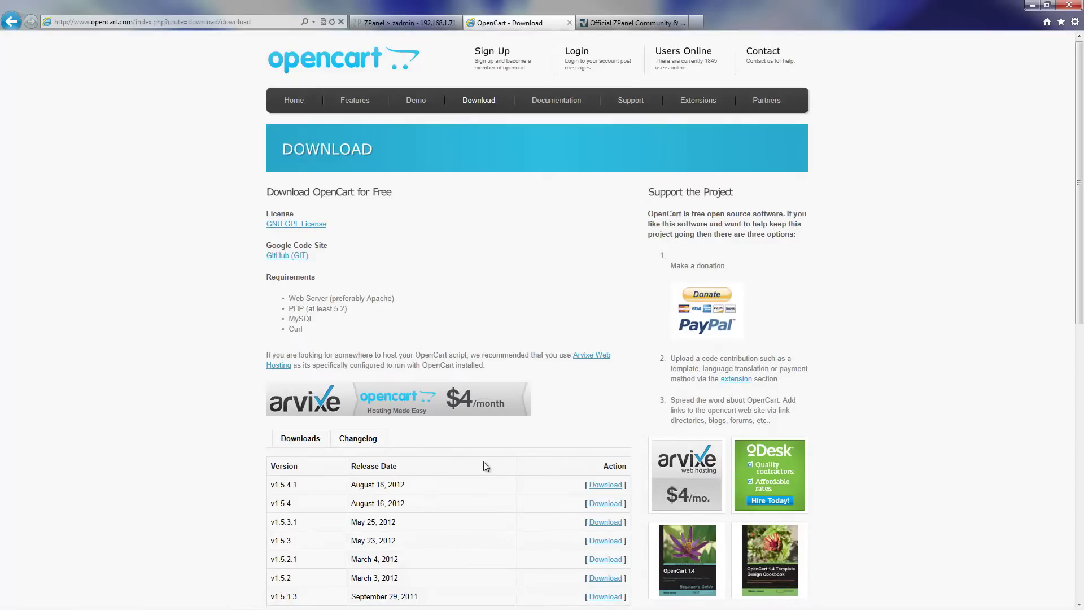
# Save the OpenCart v1.5.4.1 zip to the Desktop with Save as
pyautogui.click(604, 485)
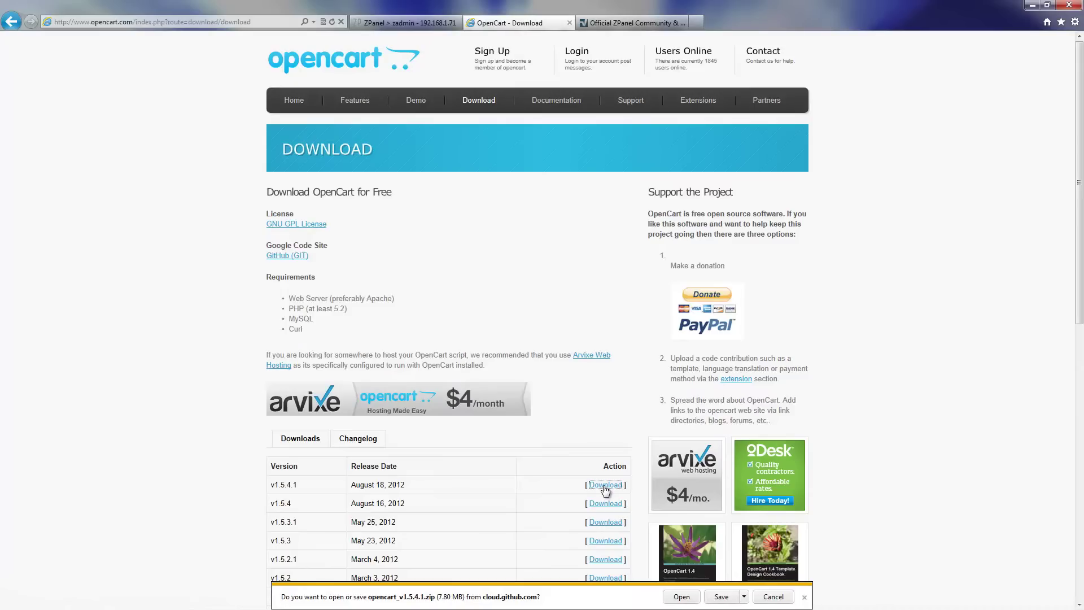
pyautogui.click(743, 597)
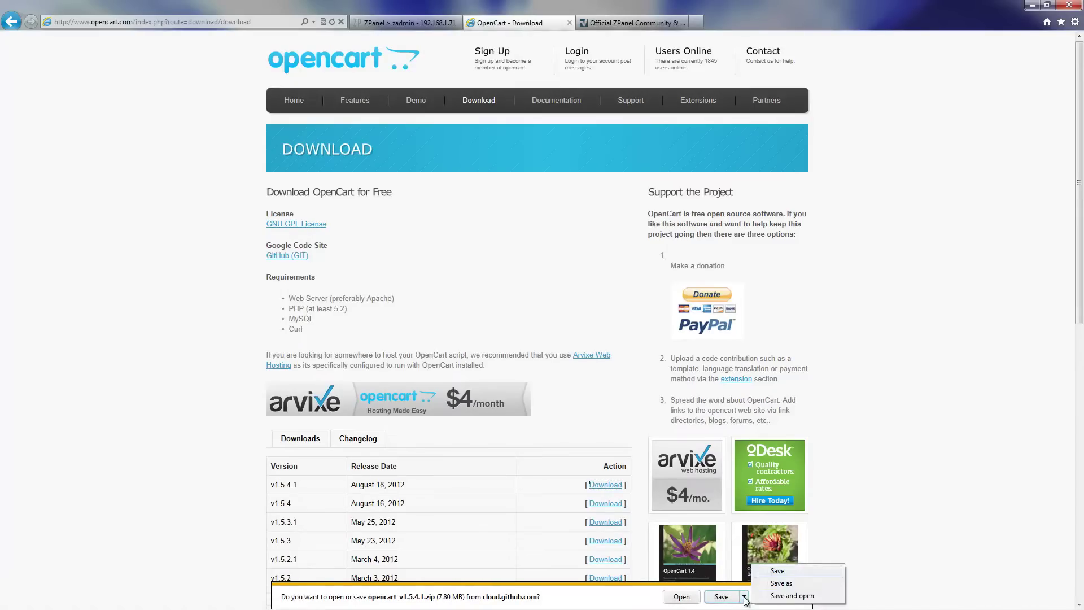
pyautogui.click(773, 584)
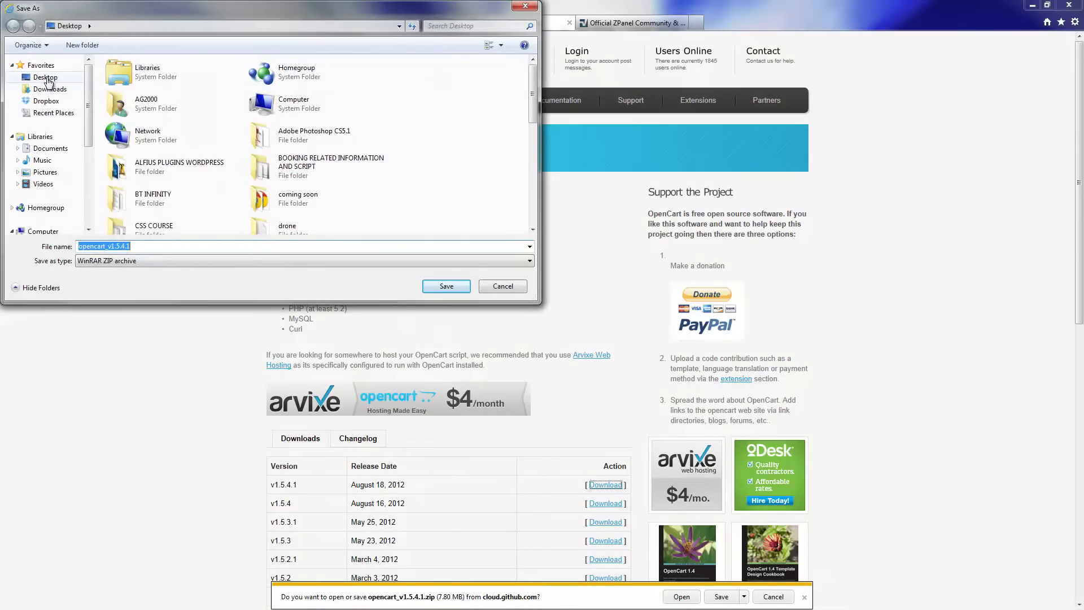
pyautogui.click(48, 80)
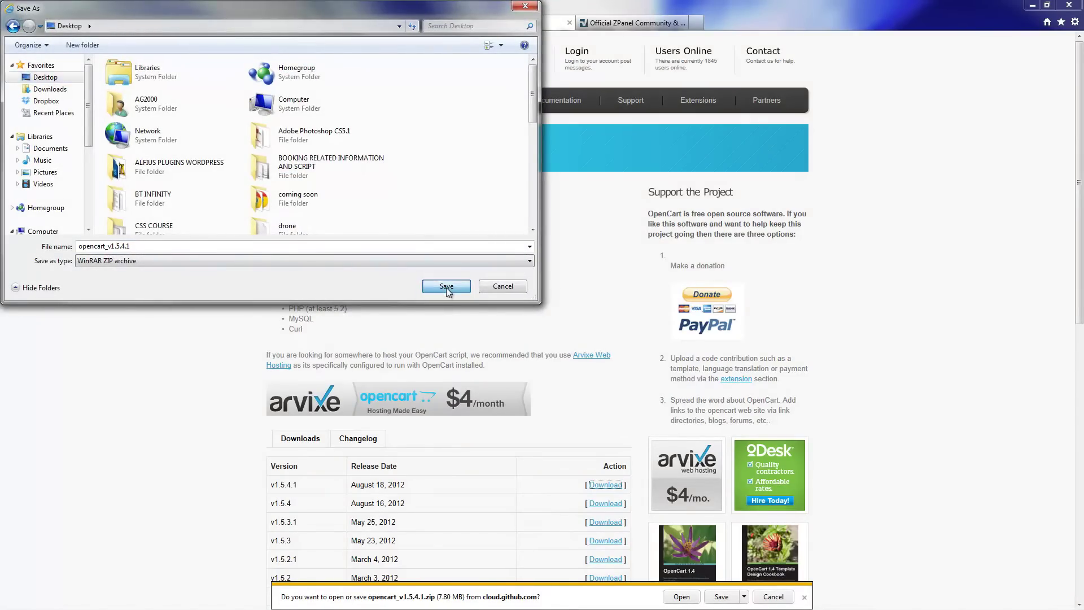
pyautogui.click(446, 287)
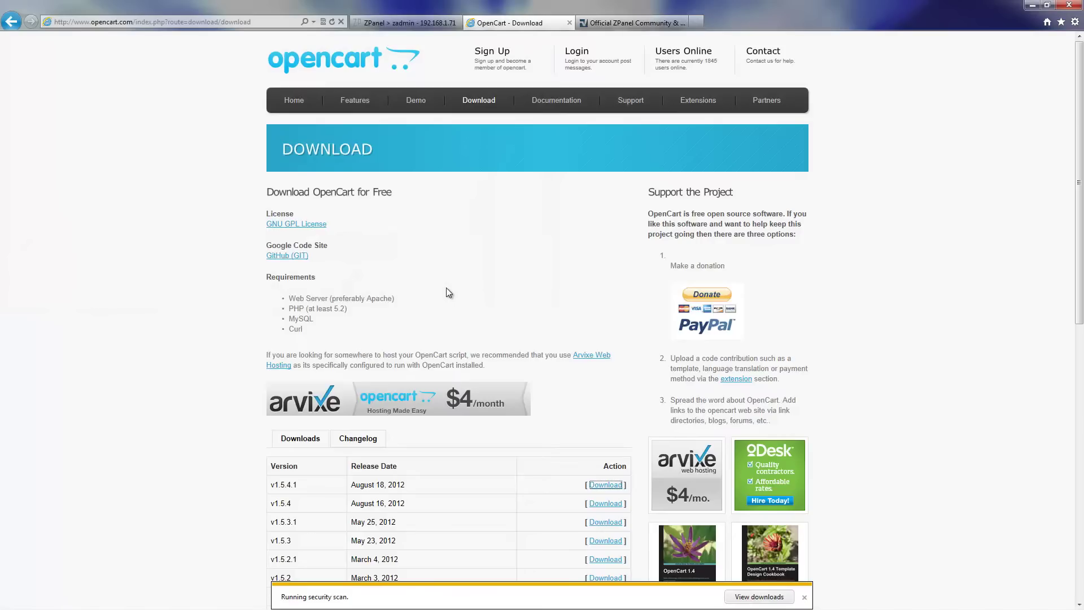
# Minimize the browser and open opencart_v1.5.4.1.zip from the desktop in WinRAR
pyautogui.click(1031, 7)
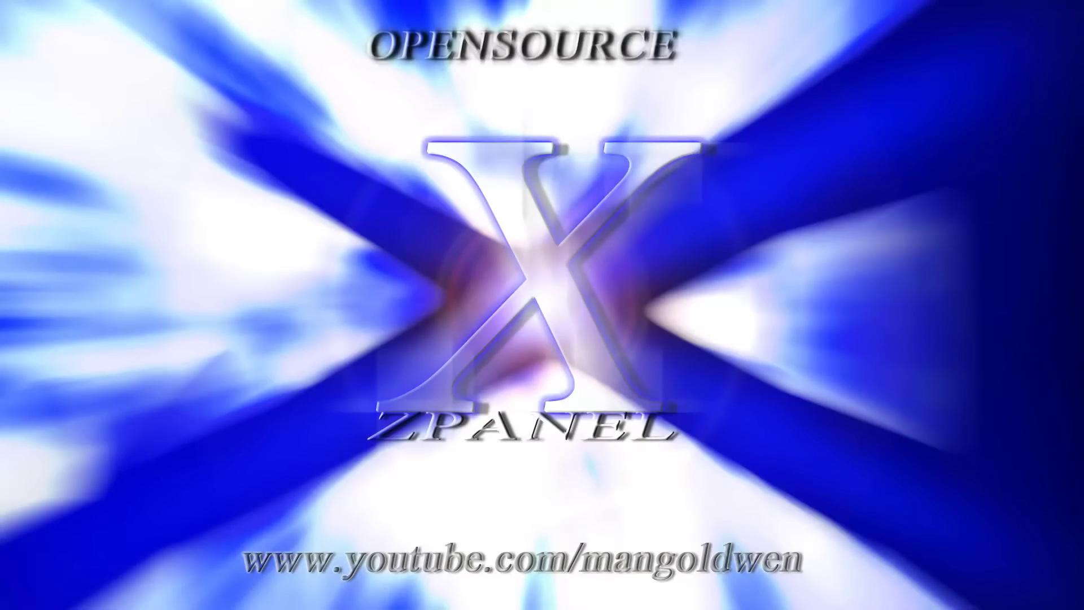
pyautogui.click(786, 170)
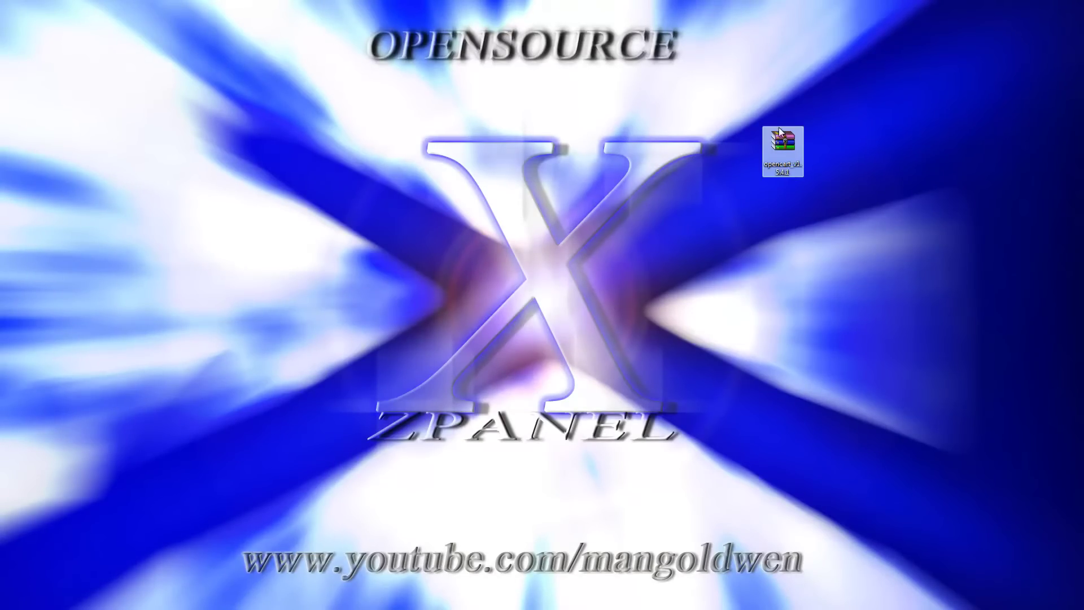
pyautogui.doubleClick(786, 143)
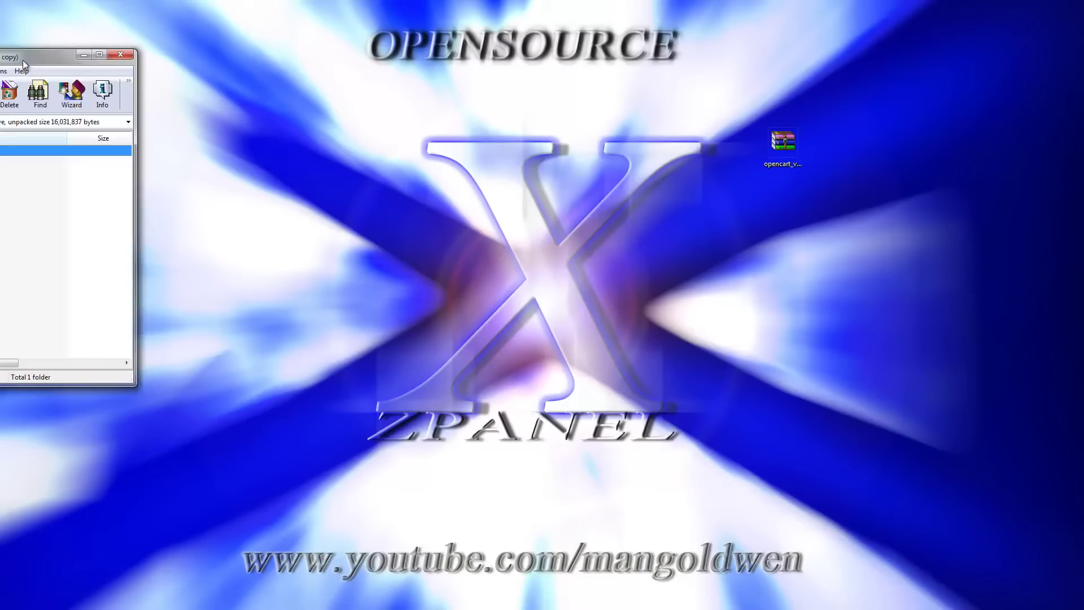
# Drag the opencart_v1.5.4.1 folder from WinRAR onto the desktop to extract it
pyautogui.moveTo(27, 60); pyautogui.dragTo(272, 116)
pyautogui.moveTo(157, 219); pyautogui.dragTo(761, 242)
pyautogui.moveTo(834, 235); pyautogui.dragTo(835, 235)
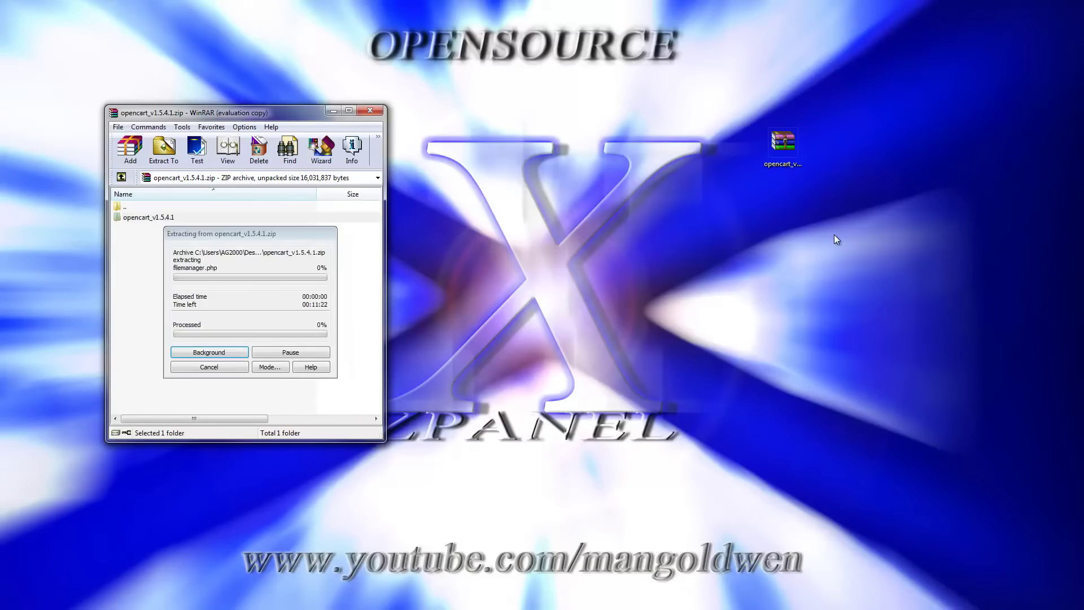
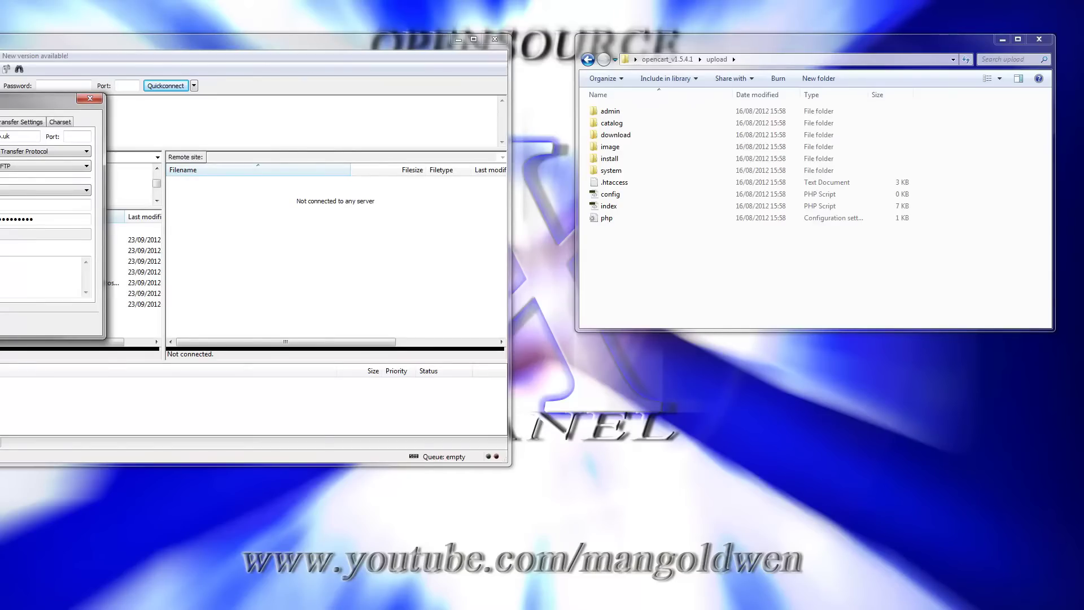
# Connect to the saved FTP site, open /public_html/cms-tutorials_tk, and select the ten OpenCart upload items
pyautogui.press('Return')
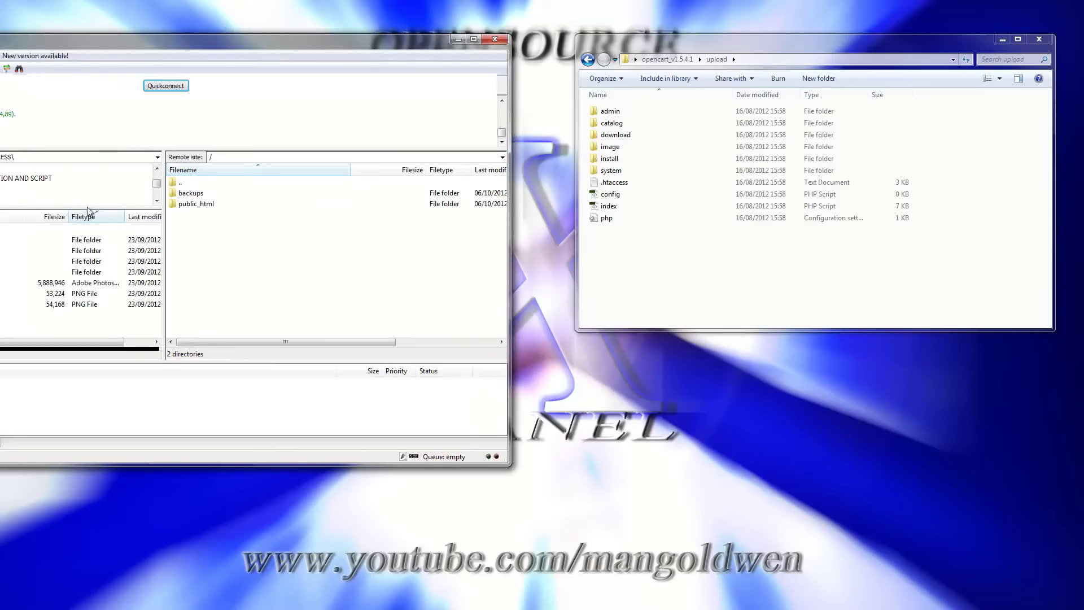
pyautogui.doubleClick(206, 207)
pyautogui.moveTo(312, 37); pyautogui.dragTo(343, 24)
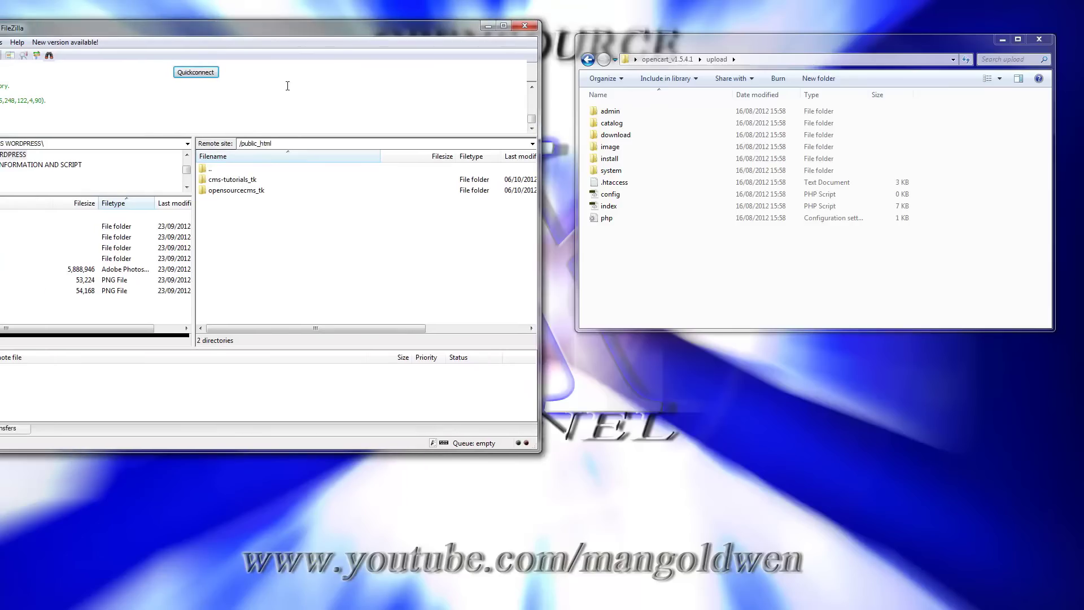
pyautogui.doubleClick(237, 182)
pyautogui.moveTo(640, 247); pyautogui.dragTo(452, 283)
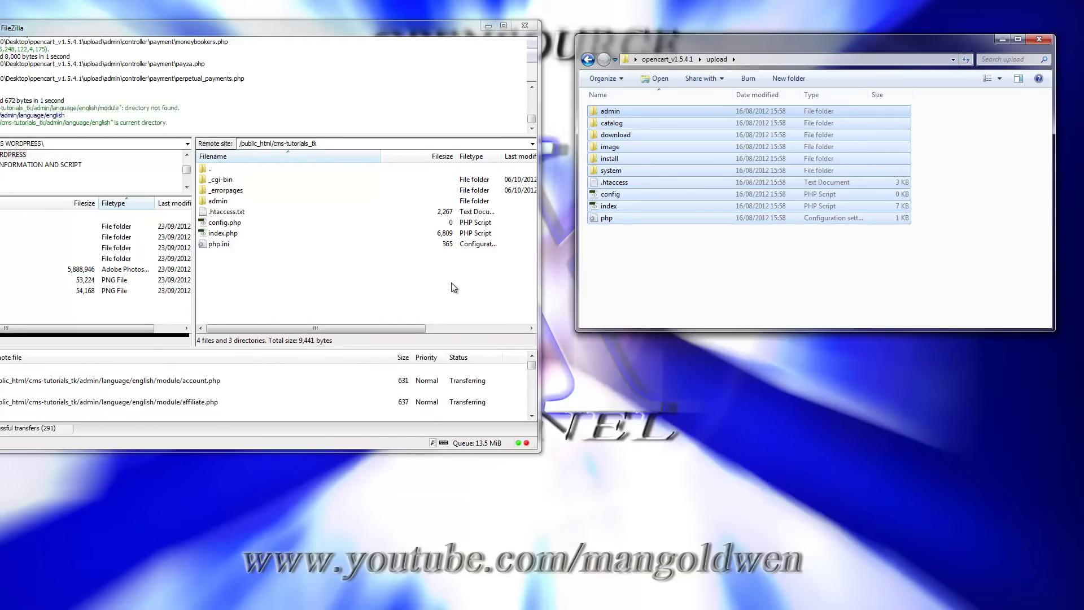
# Upload all OpenCart upload items into cms-tutorials_tk and close the local upload folder window
pyautogui.moveTo(451, 26); pyautogui.dragTo(616, 39)
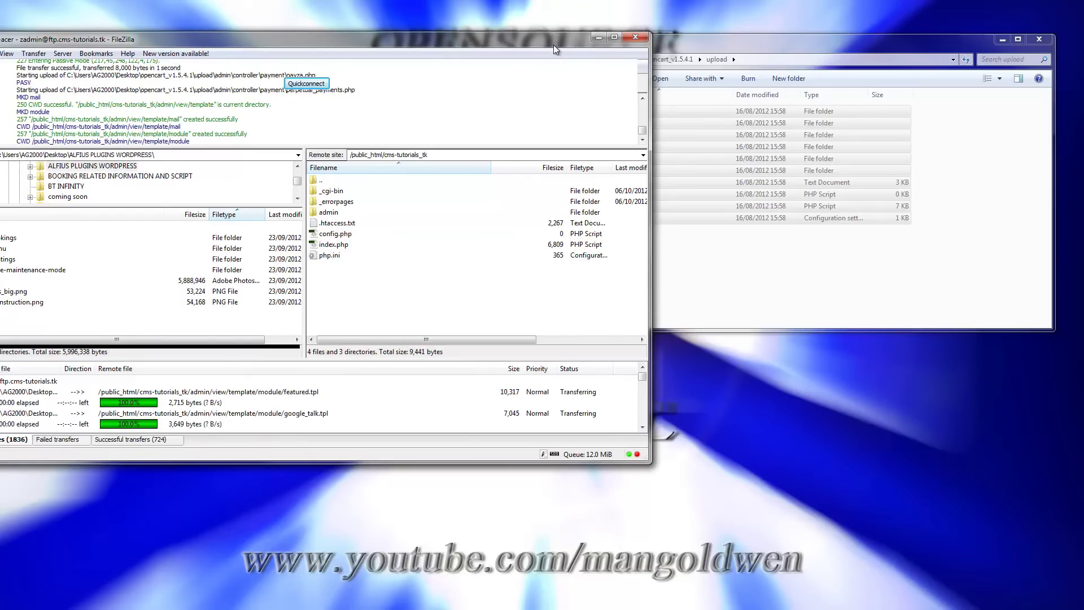
pyautogui.moveTo(540, 45); pyautogui.dragTo(513, 42)
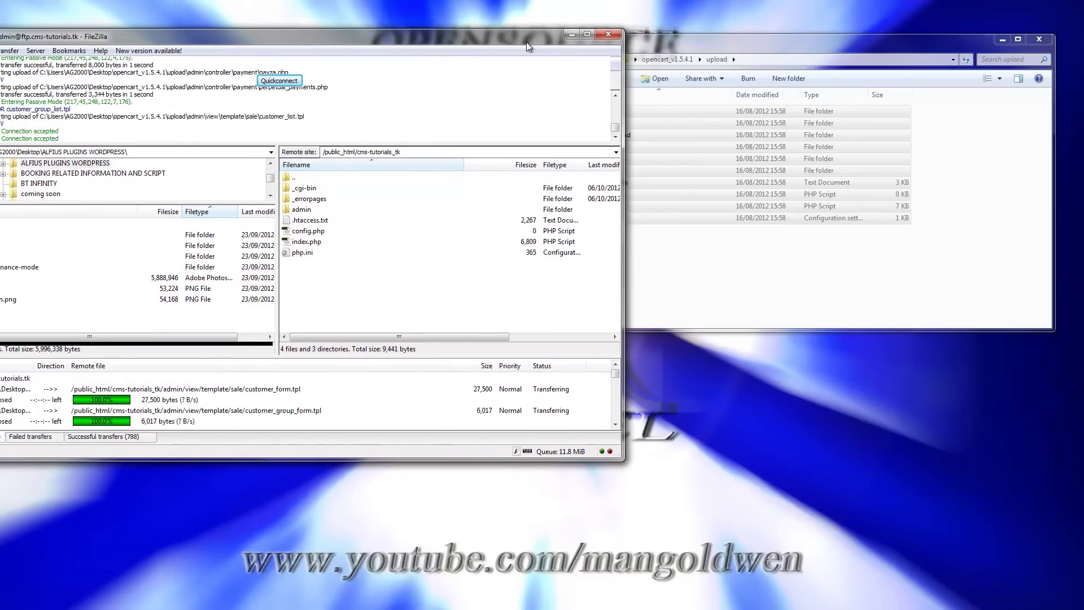
pyautogui.click(1039, 42)
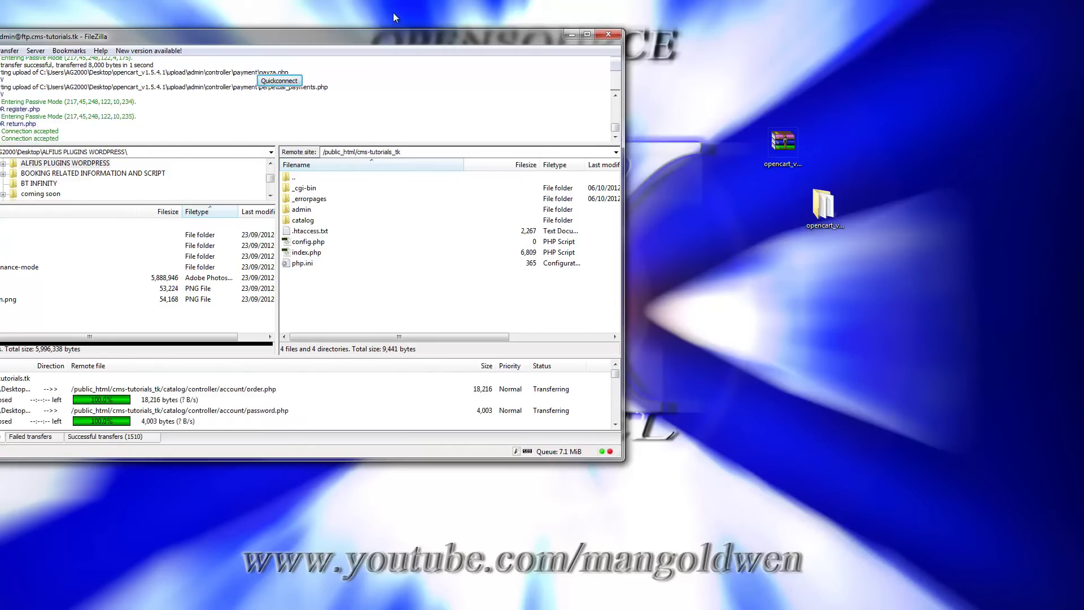
pyautogui.moveTo(391, 37); pyautogui.dragTo(541, 69)
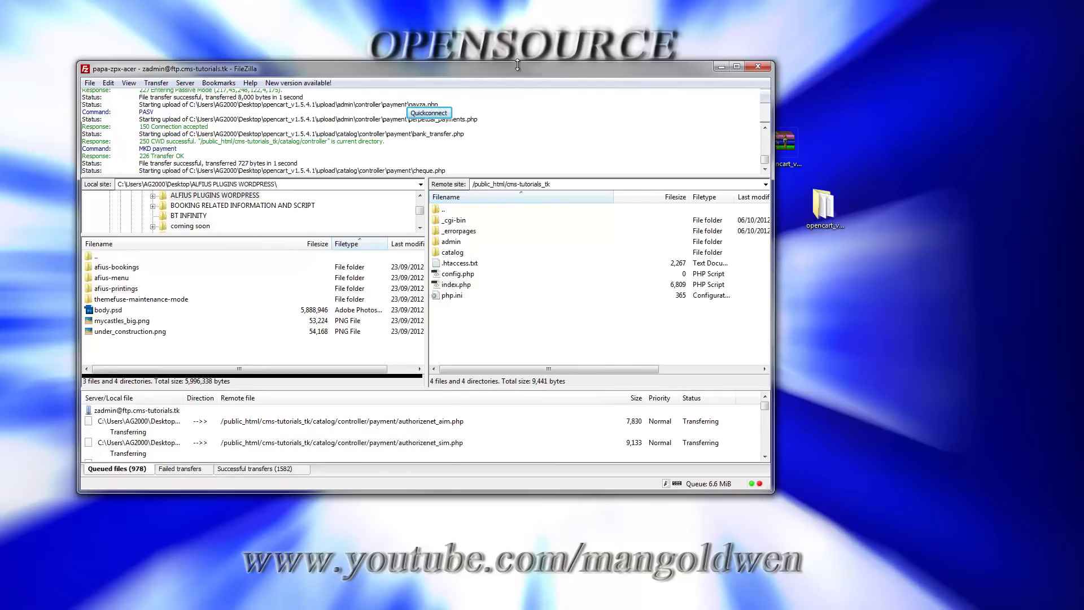
# Enlarge the FileZilla window and let the queue finish all 2560 transfers
pyautogui.moveTo(429, 562); pyautogui.dragTo(434, 535)
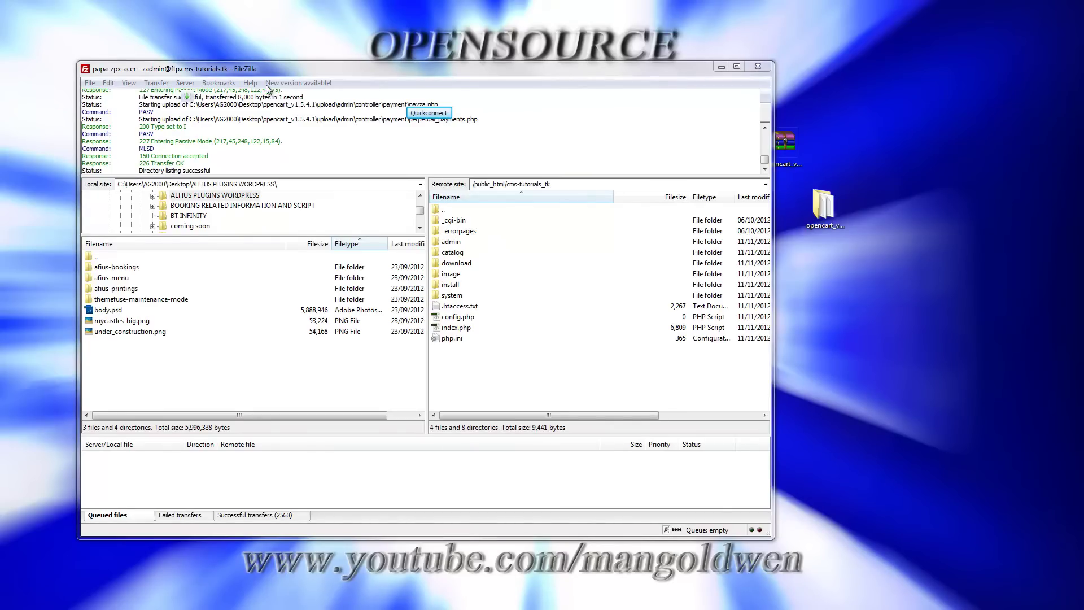
# Disconnect from the FTP server and close FileZilla
pyautogui.click(257, 96)
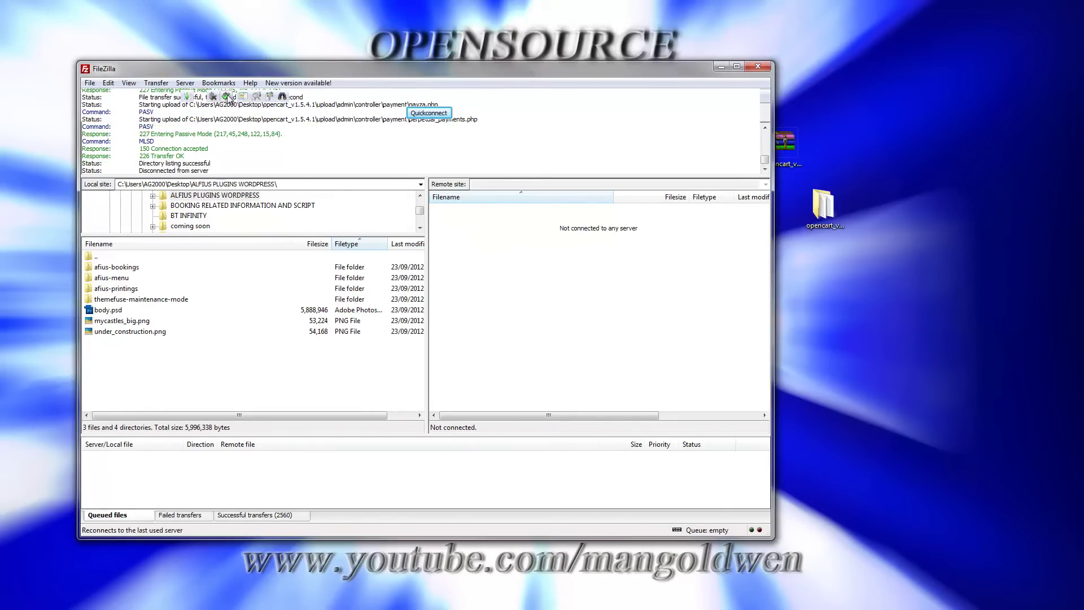
pyautogui.click(764, 67)
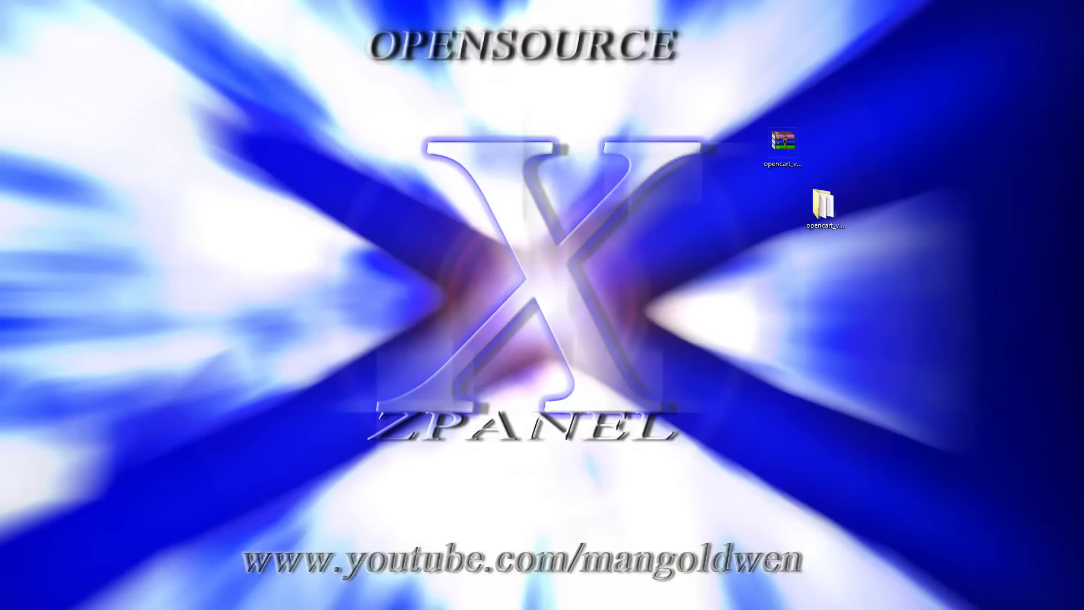
# Return to the ZPanel browser tab, dismiss the download notice, and open the MySQL Database page
pyautogui.hotkey('alt', 'Tab')
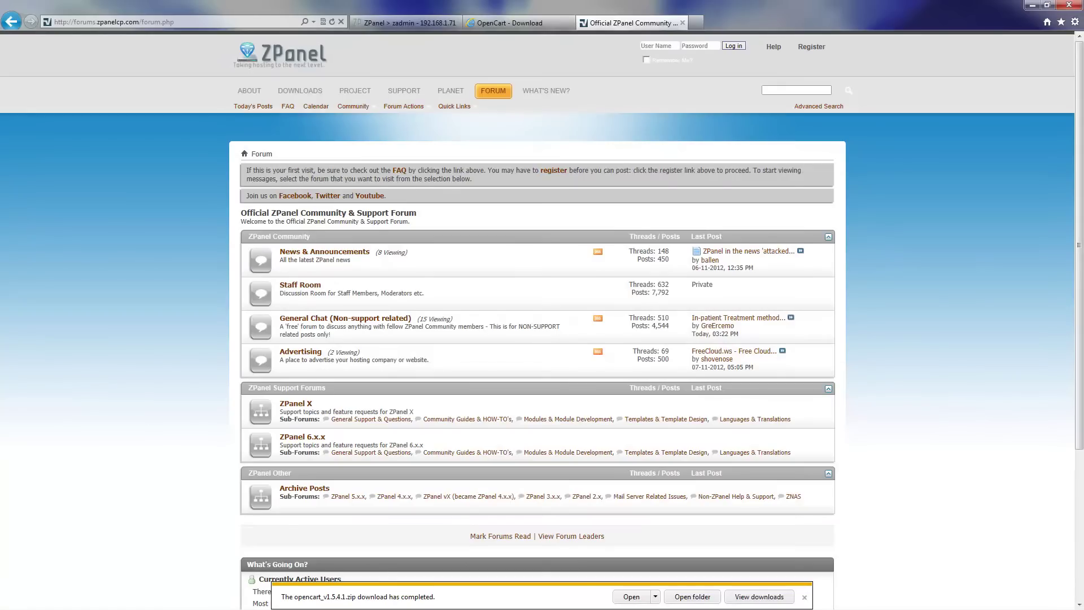
pyautogui.click(410, 23)
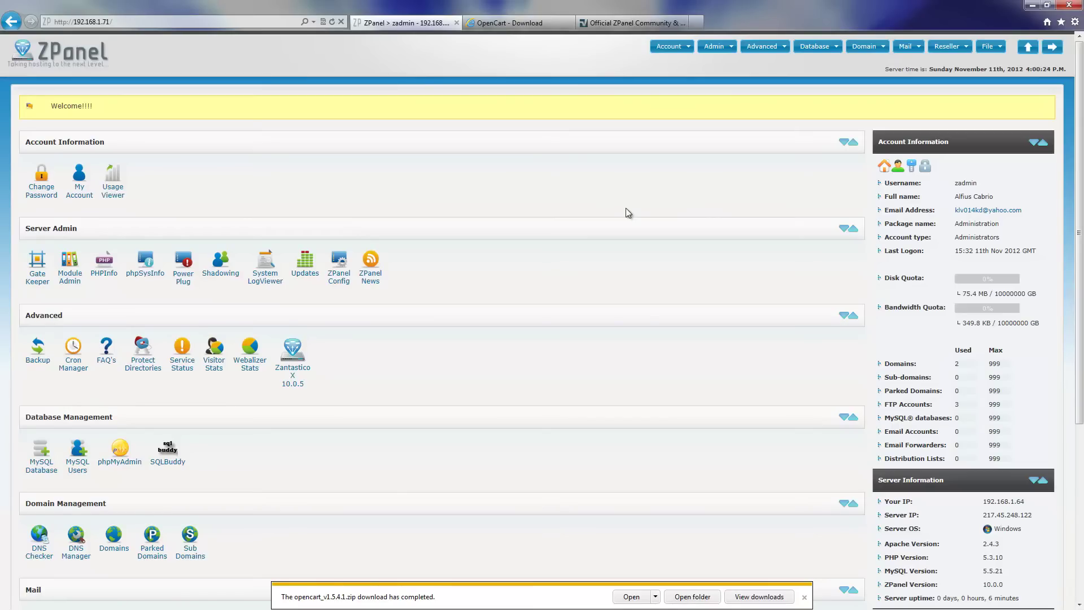
pyautogui.click(805, 597)
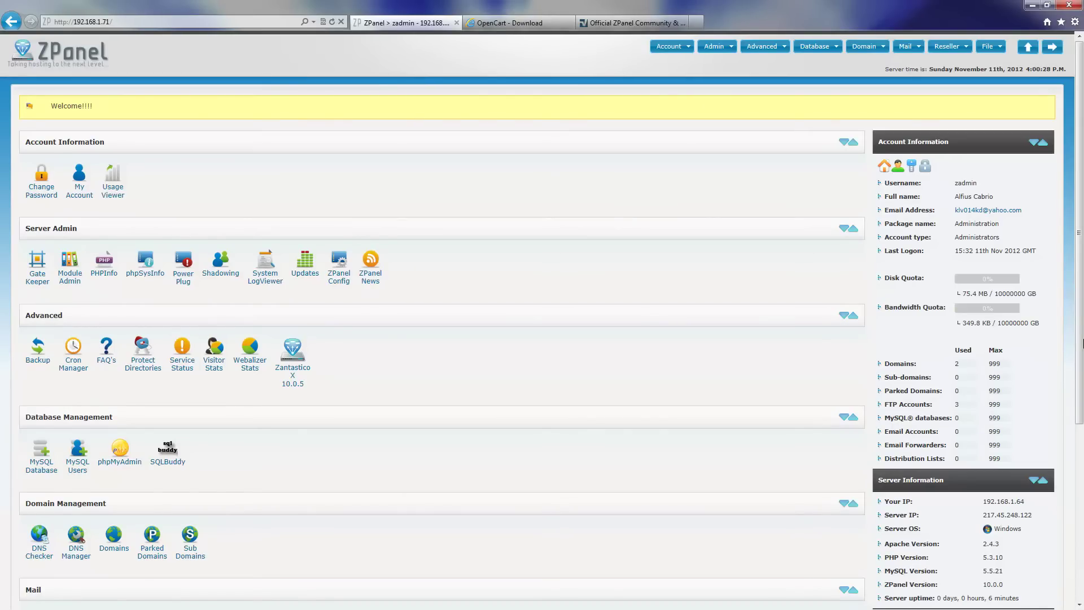
pyautogui.scroll(-2, 542, 339)
pyautogui.scroll(2, 541, 338)
pyautogui.moveTo(1081, 313); pyautogui.dragTo(1036, 398)
pyautogui.click(41, 321)
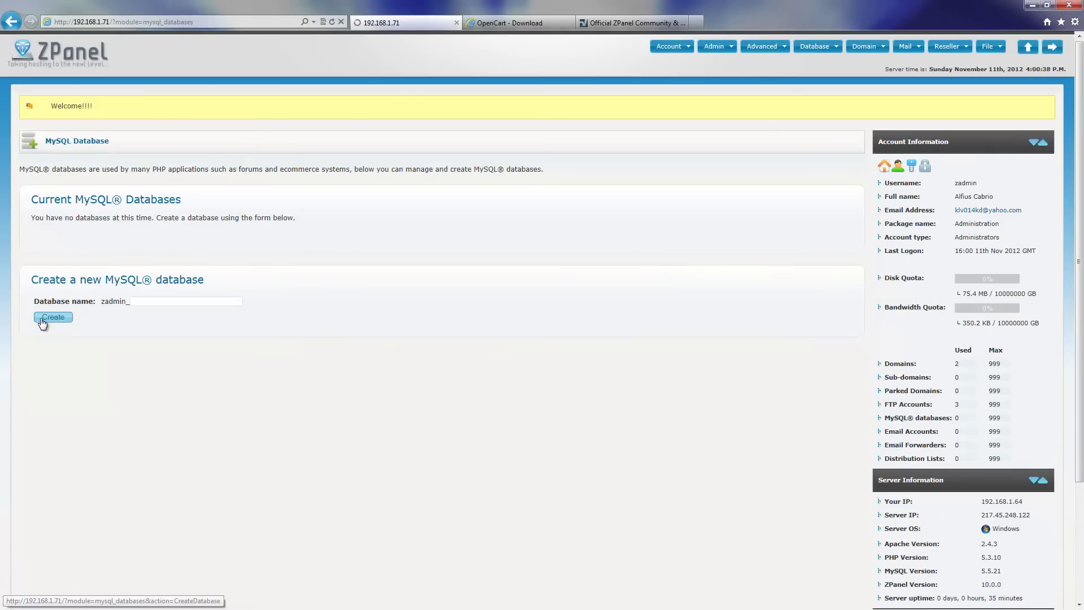
# Enter opencart as the database name, producing zadmin_opencart, and create it
pyautogui.click(154, 301)
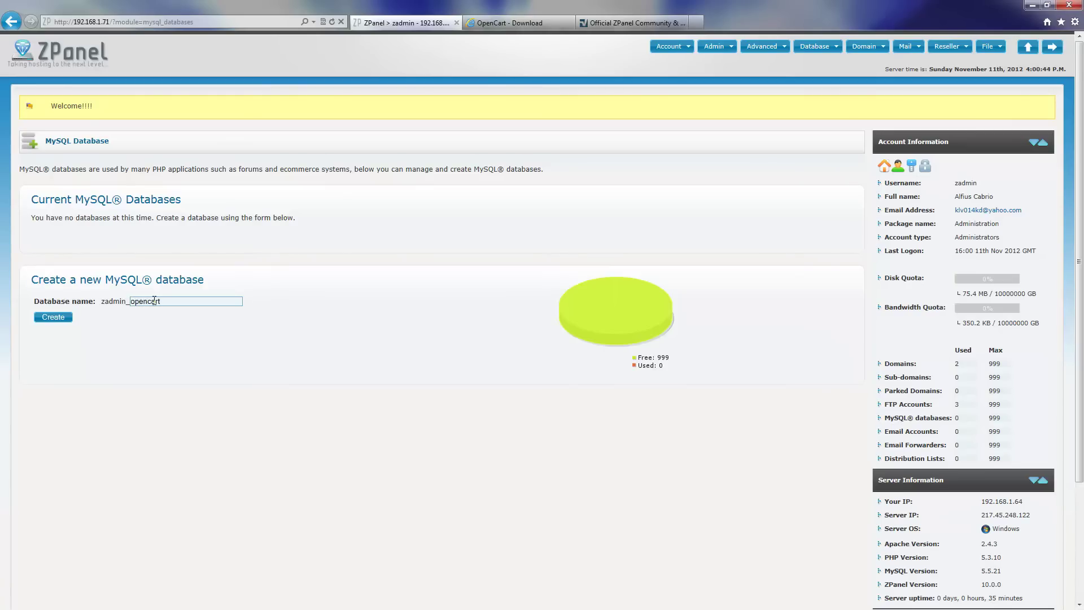
pyautogui.click(50, 318)
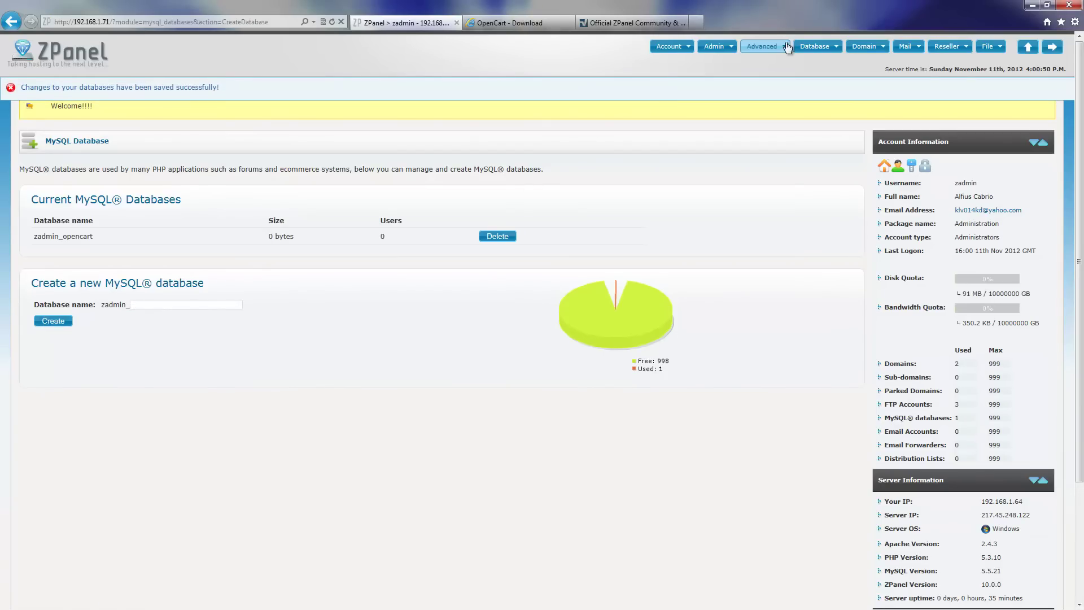
# Add MySQL user opencart, mapped to the zadmin_opencart database
pyautogui.click(820, 50)
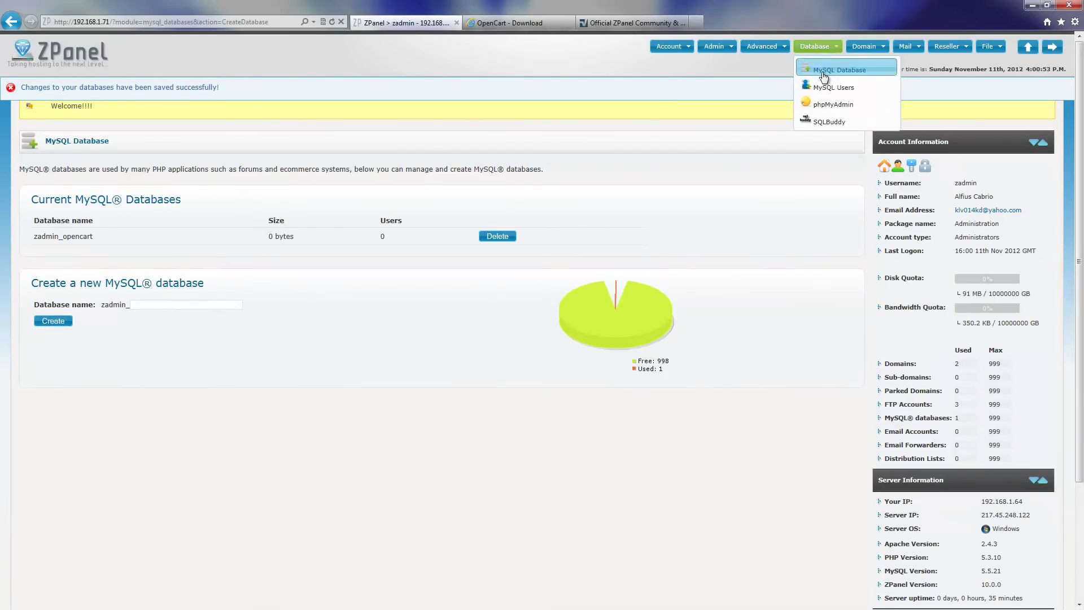
pyautogui.click(831, 88)
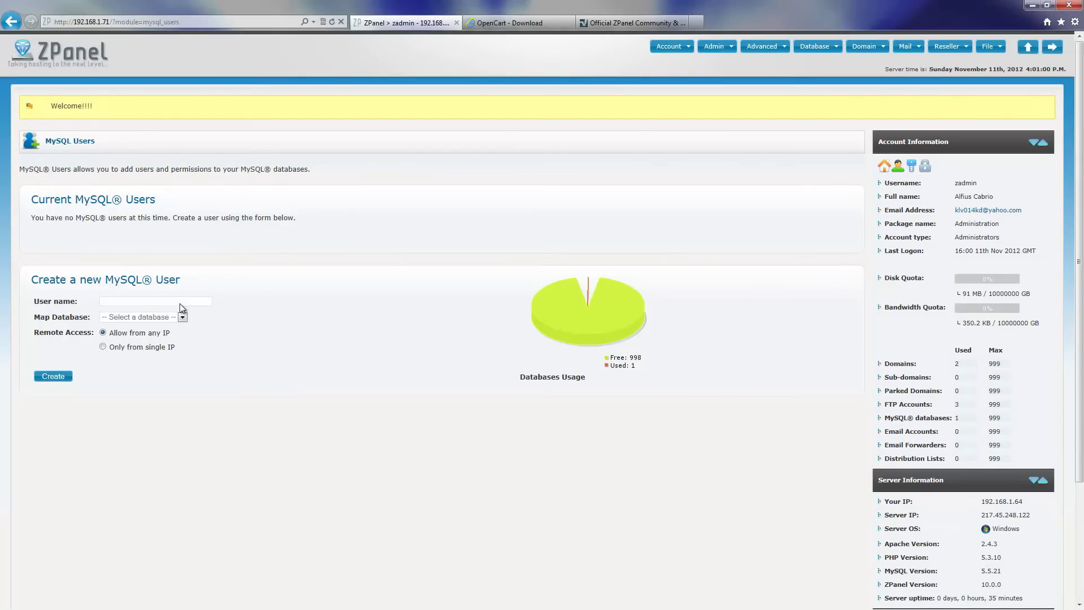
pyautogui.click(143, 298)
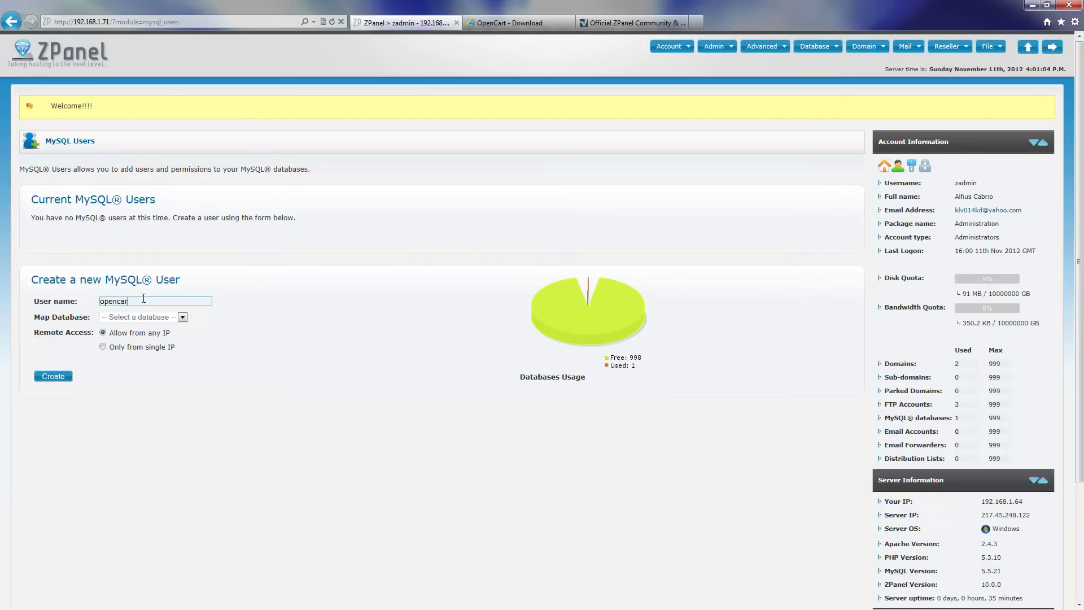
pyautogui.click(153, 318)
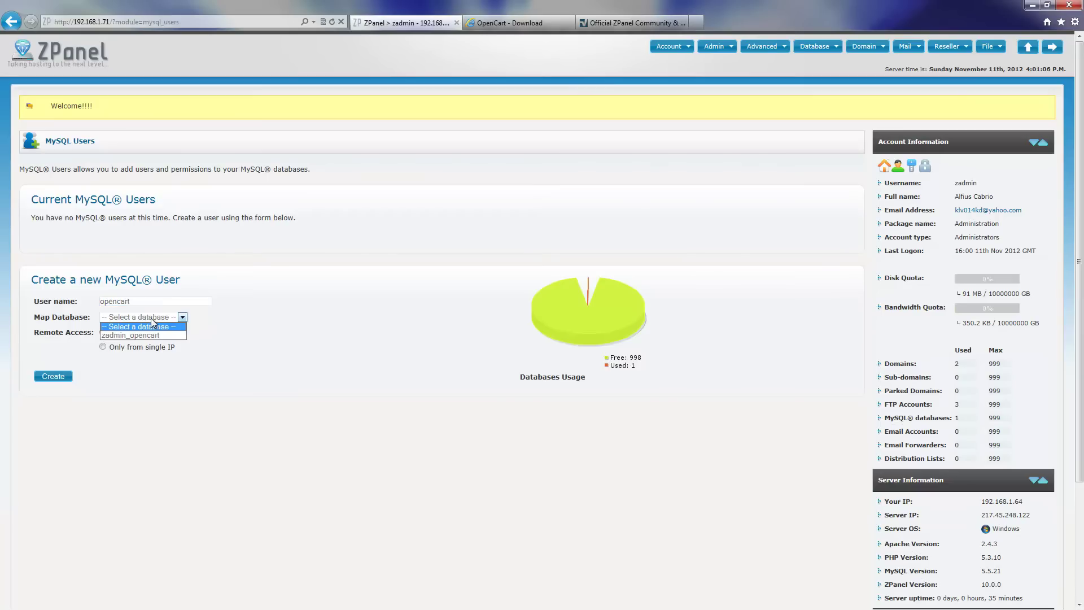
pyautogui.click(152, 333)
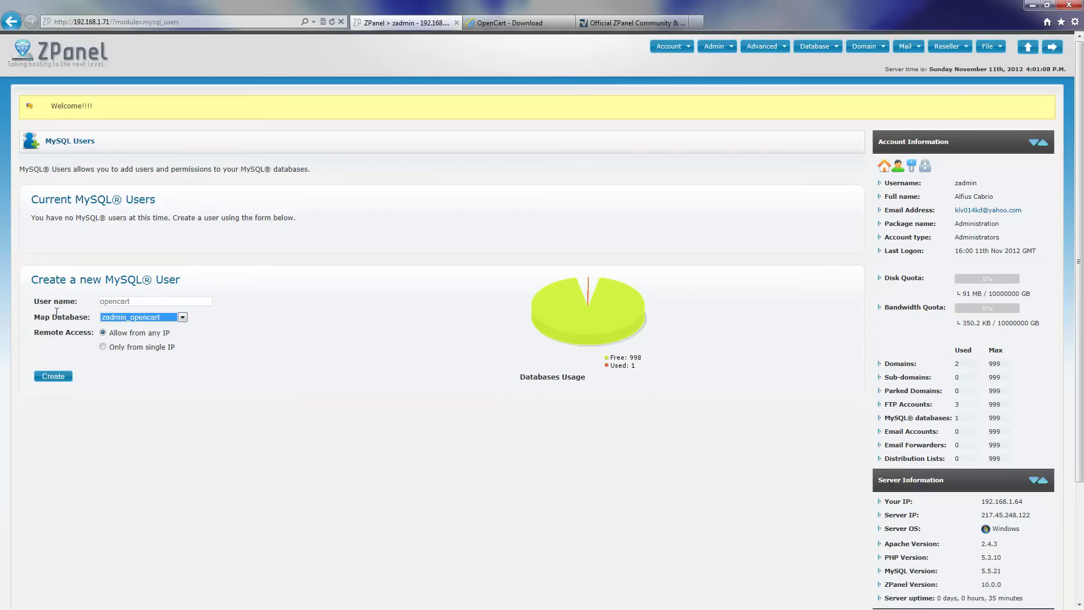
pyautogui.click(59, 377)
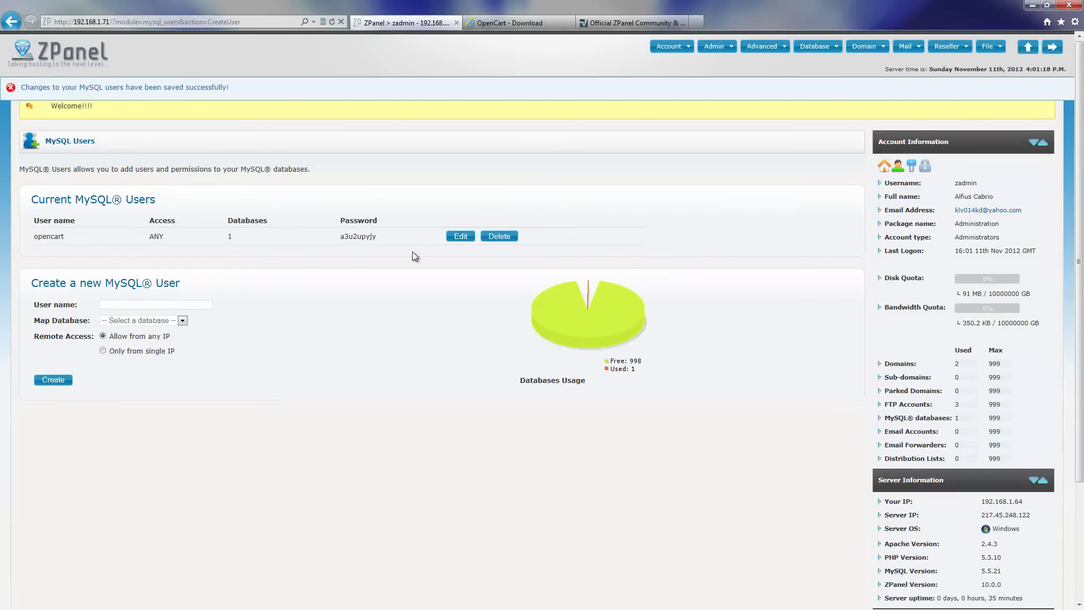
# Close the OpenCart download tab and launch the cms-tutorials.tk site from ZPanel to start the installer
pyautogui.click(63, 51)
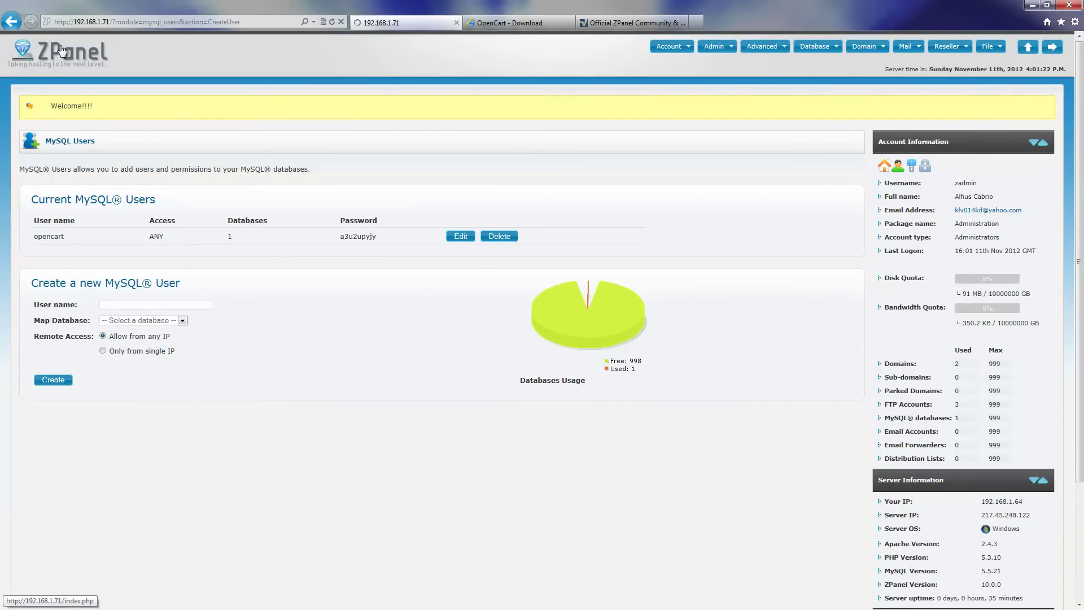
pyautogui.click(509, 22)
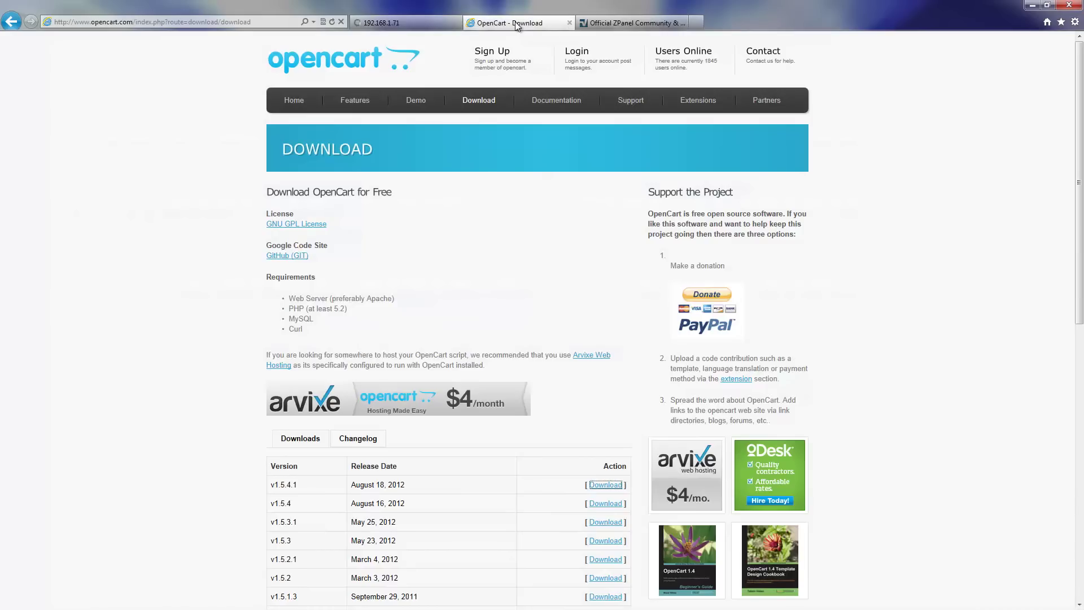
pyautogui.click(569, 23)
pyautogui.click(582, 24)
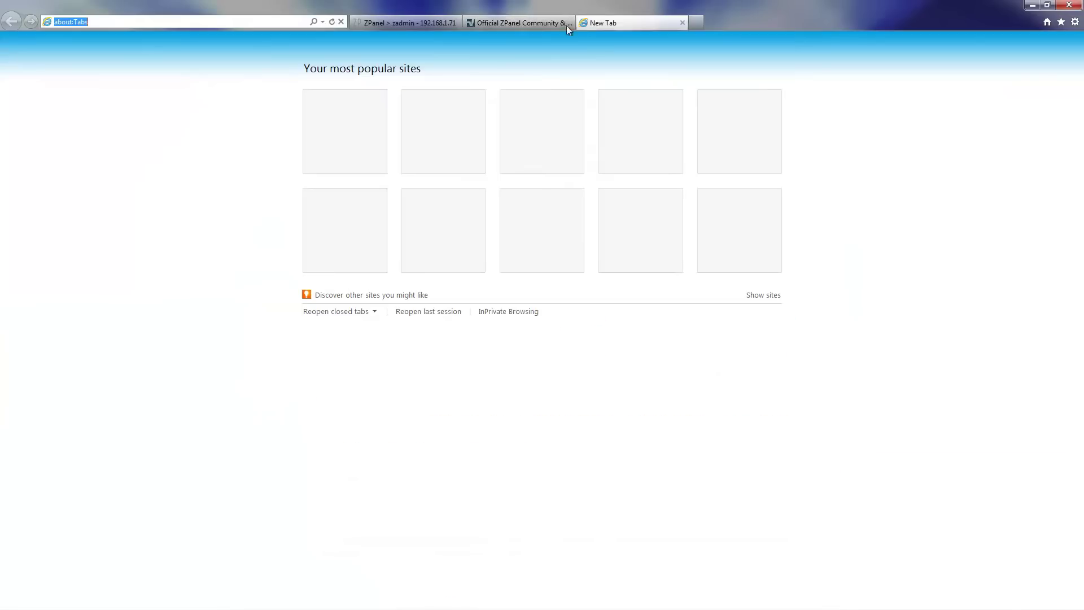
pyautogui.click(400, 22)
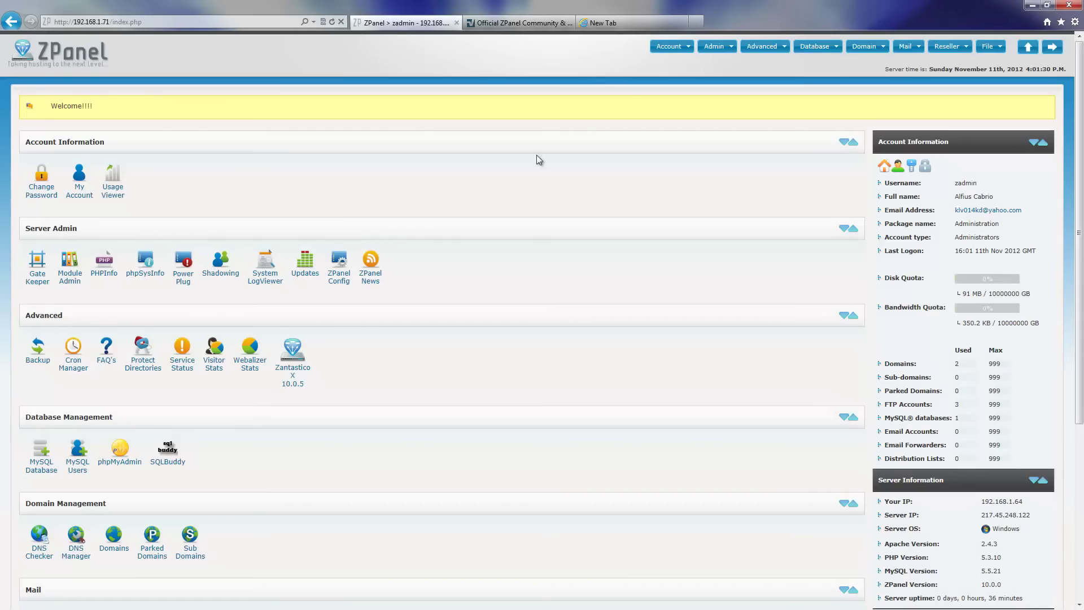
pyautogui.scroll(-5, 1082, 282)
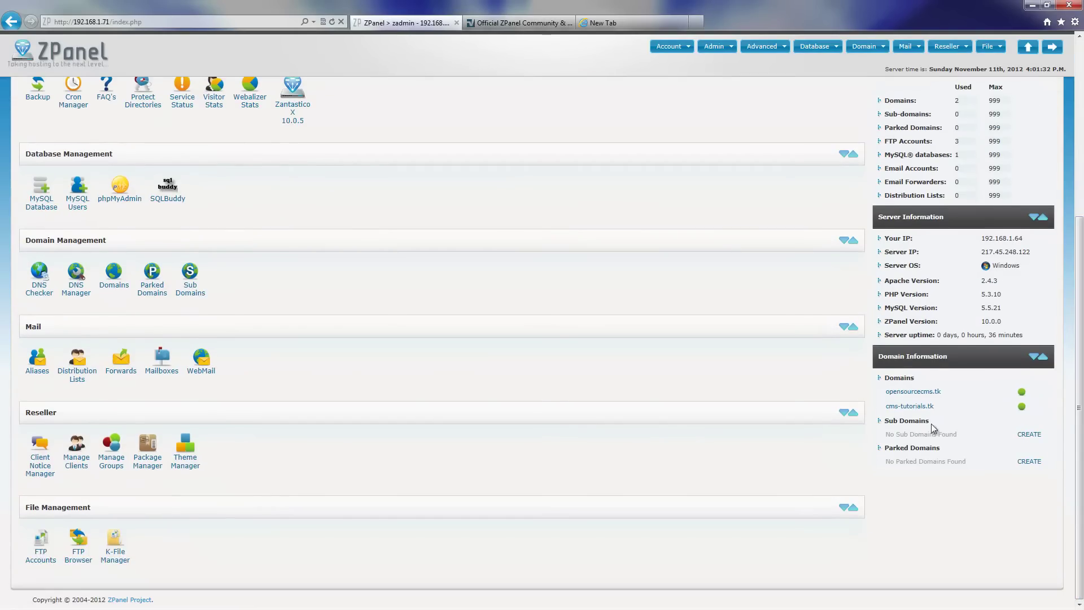
pyautogui.click(923, 406)
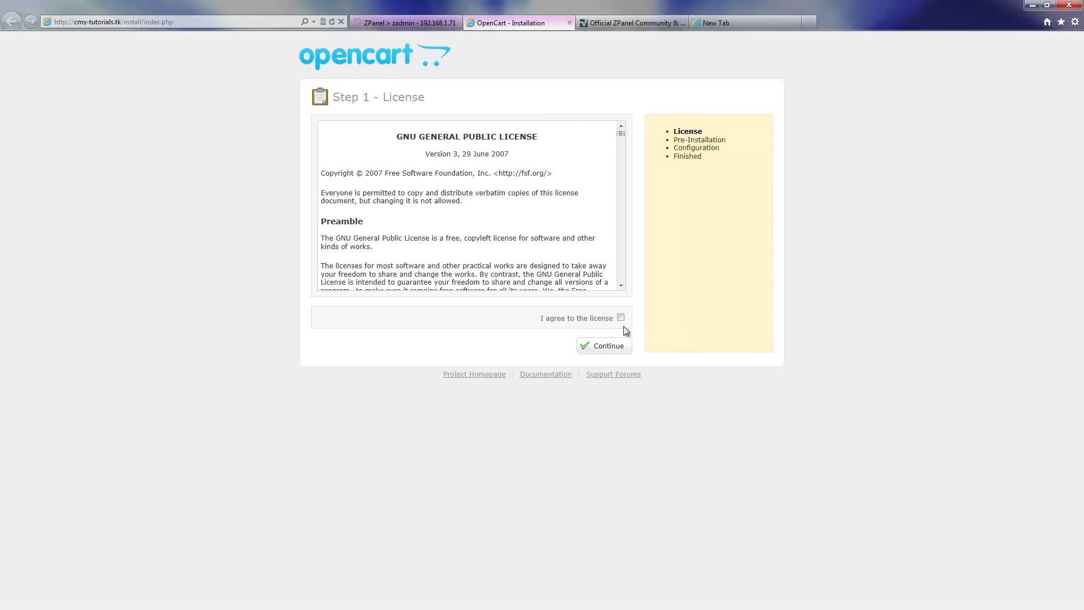
# Accept the OpenCart licence, pass the pre-installation checks to Step 3, then go back to ZPanel
pyautogui.click(621, 318)
pyautogui.click(608, 350)
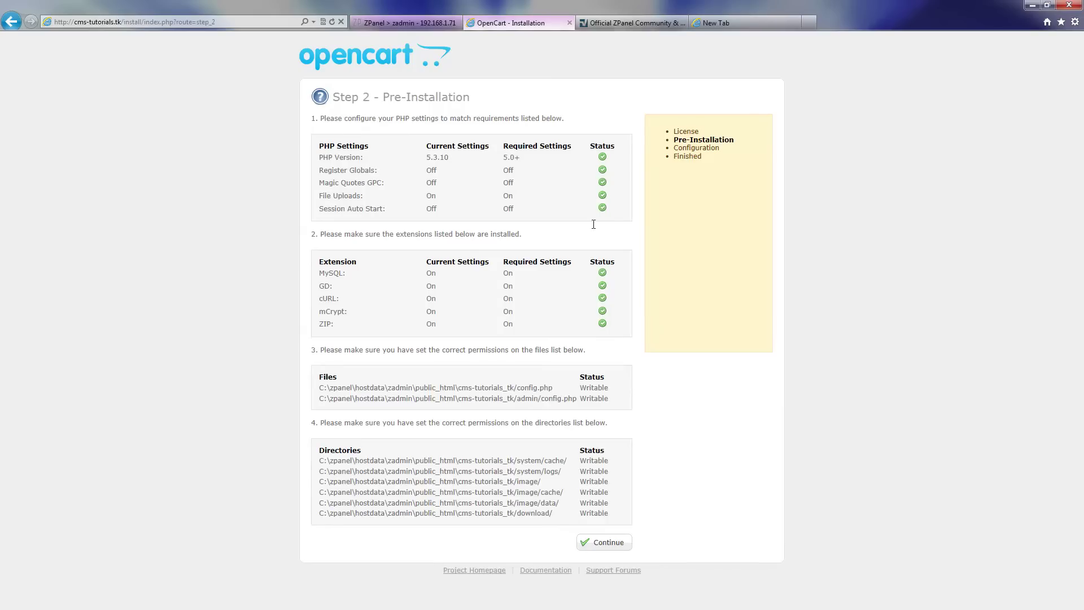
pyautogui.click(600, 545)
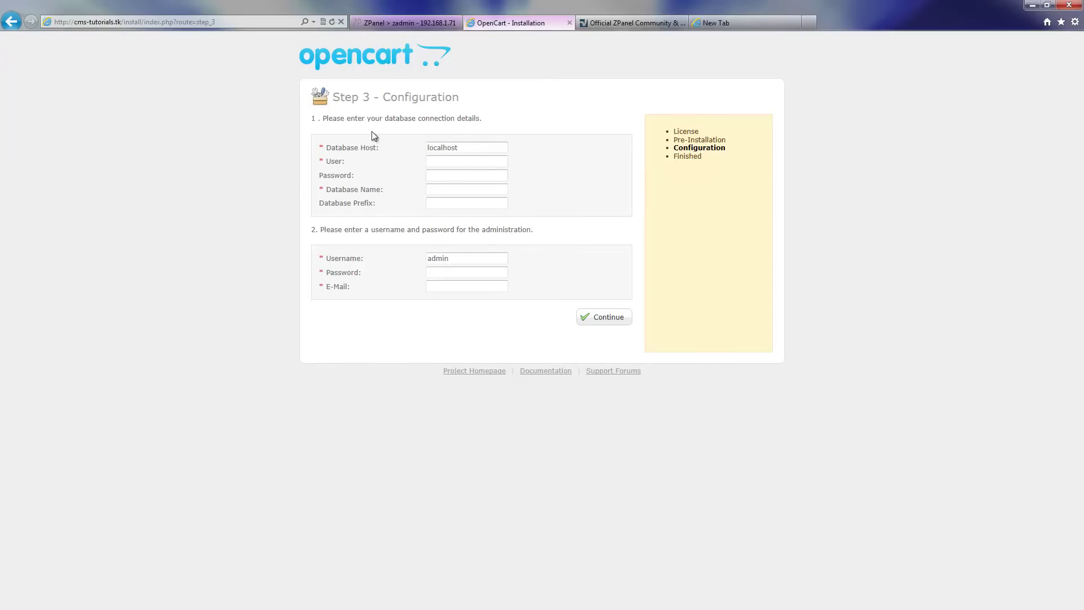
pyautogui.click(408, 20)
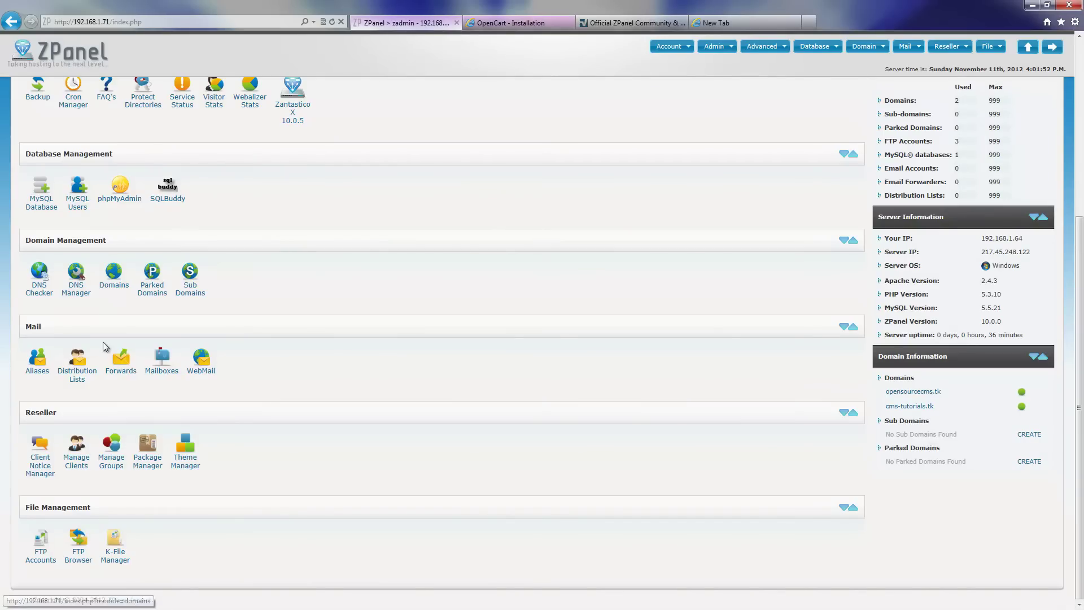
# Copy the database name zadmin_opencart from ZPanel and open the MySQL Users page
pyautogui.click(47, 207)
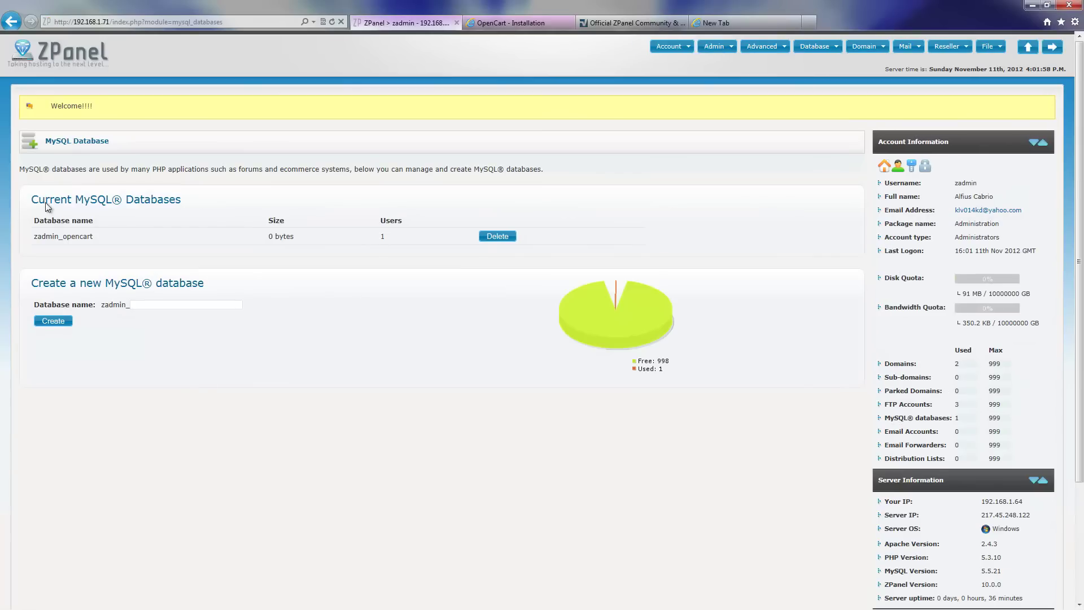
pyautogui.moveTo(88, 241); pyautogui.dragTo(44, 239)
pyautogui.rightClick(47, 239)
pyautogui.click(82, 258)
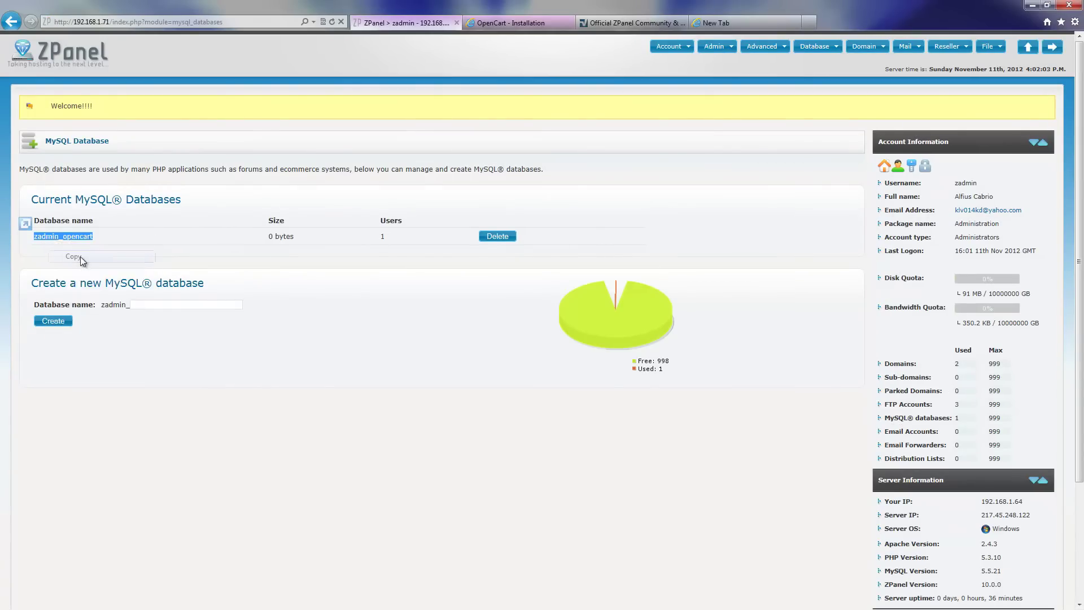
pyautogui.click(813, 45)
pyautogui.click(824, 85)
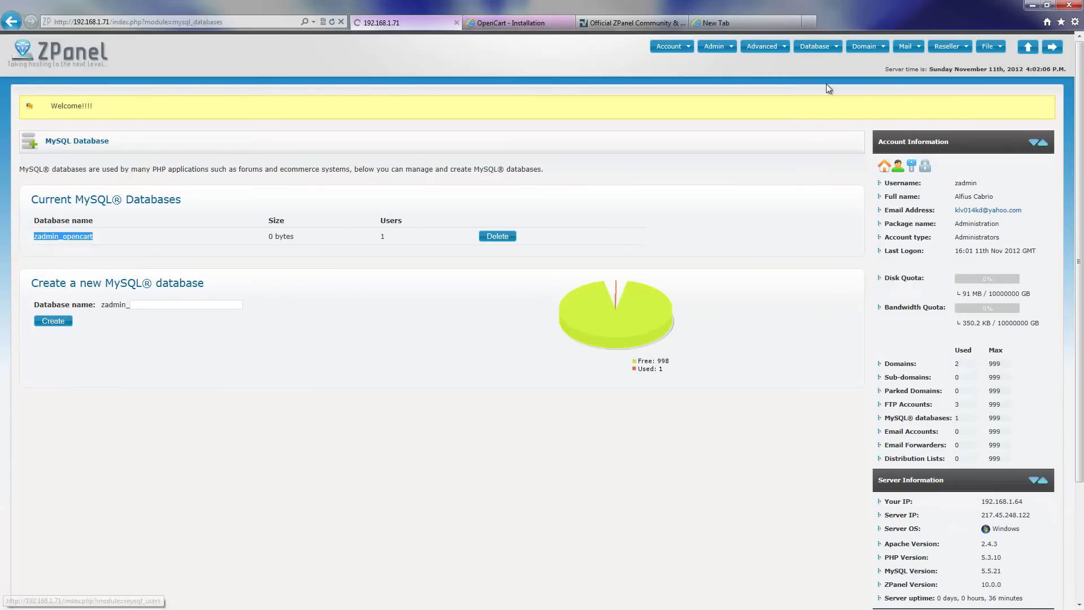
# In the installer, paste zadmin_opencart as Database Name and enter opencart as the user
pyautogui.click(661, 24)
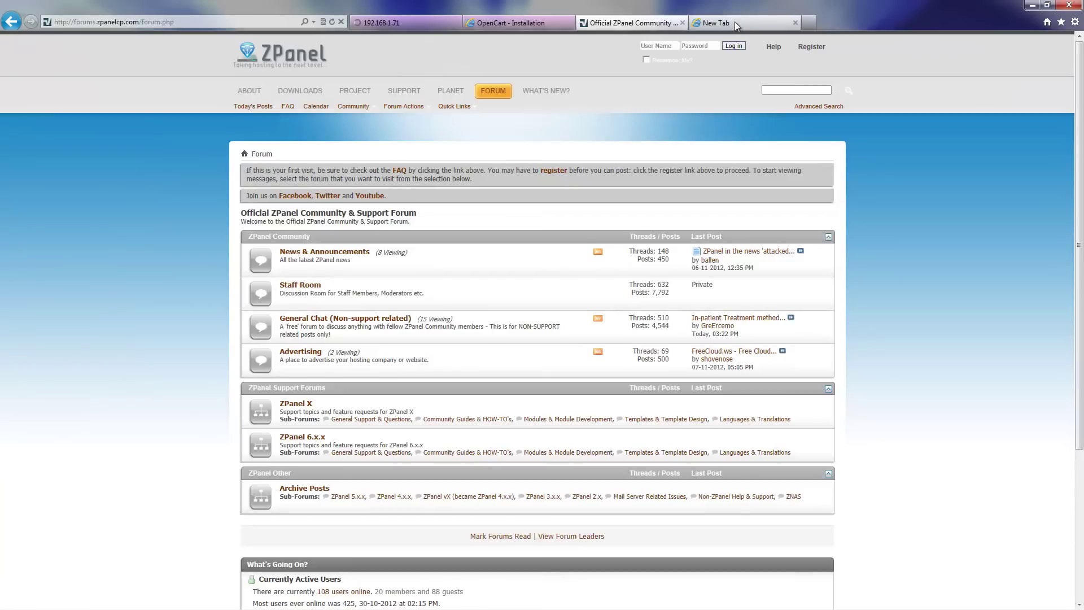
pyautogui.click(740, 24)
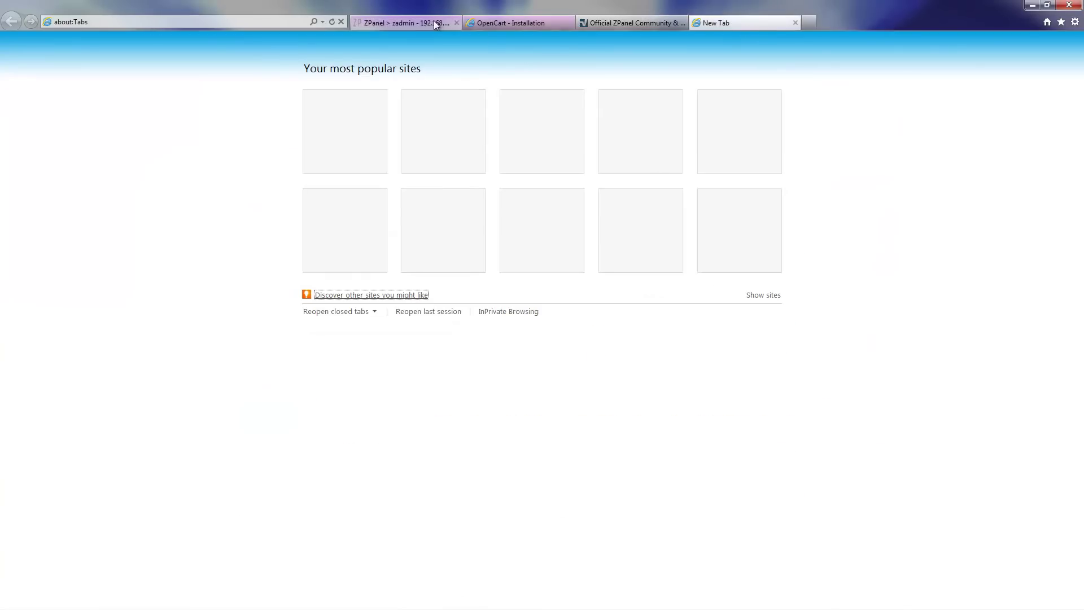
pyautogui.click(434, 22)
pyautogui.click(496, 21)
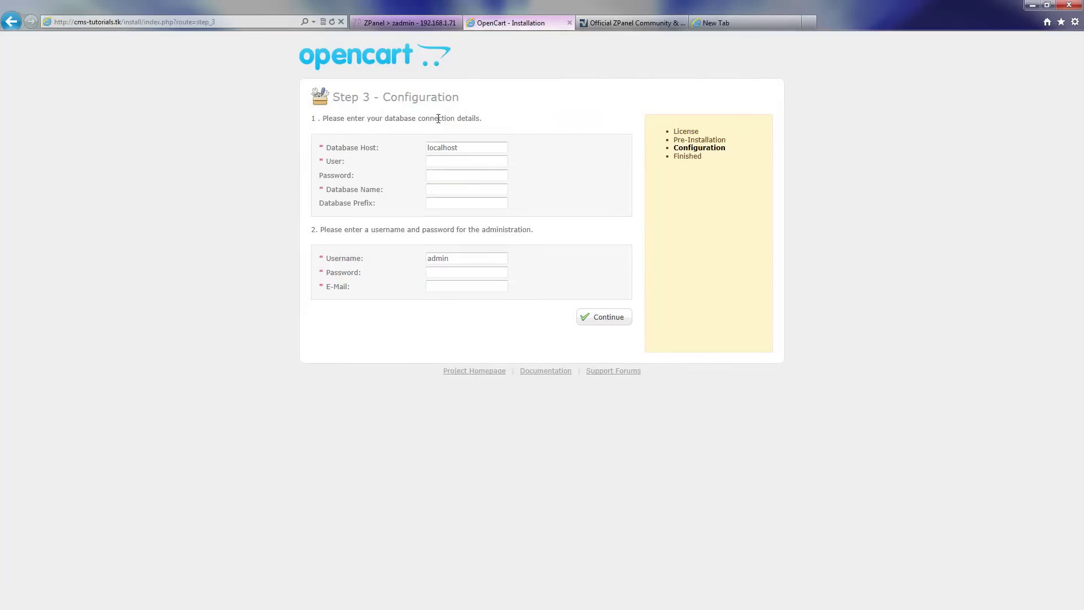
pyautogui.click(446, 189)
pyautogui.hotkey('ctrl', 'v')
pyautogui.click(450, 161)
pyautogui.write('opencart')
# Copy the opencart user's password from ZPanel and place the cursor in the installer's Password field
pyautogui.click(404, 23)
pyautogui.moveTo(340, 236); pyautogui.dragTo(377, 235)
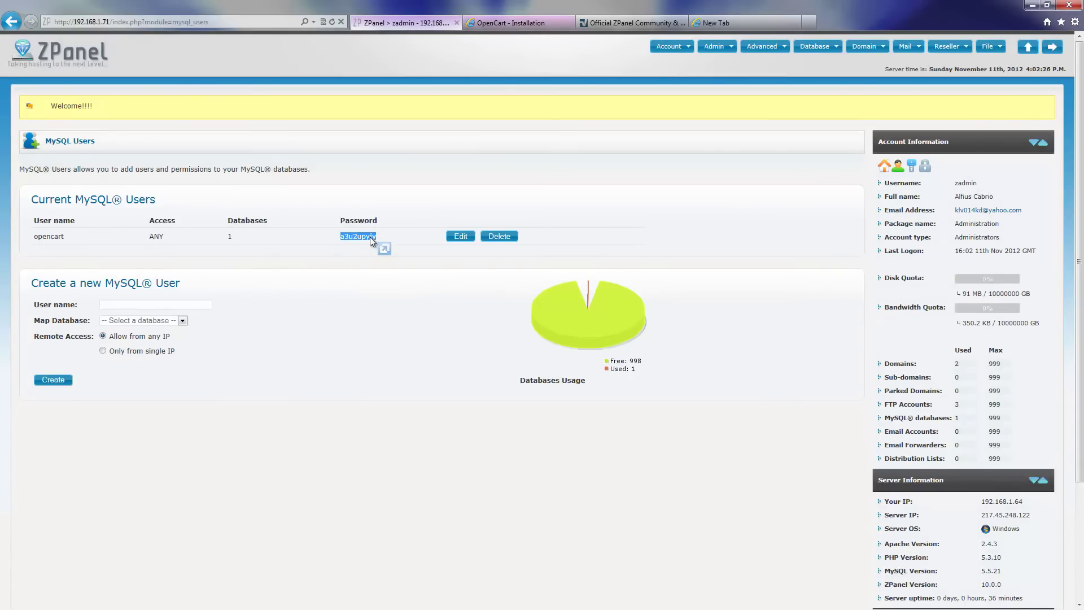
pyautogui.rightClick(370, 236)
pyautogui.click(394, 258)
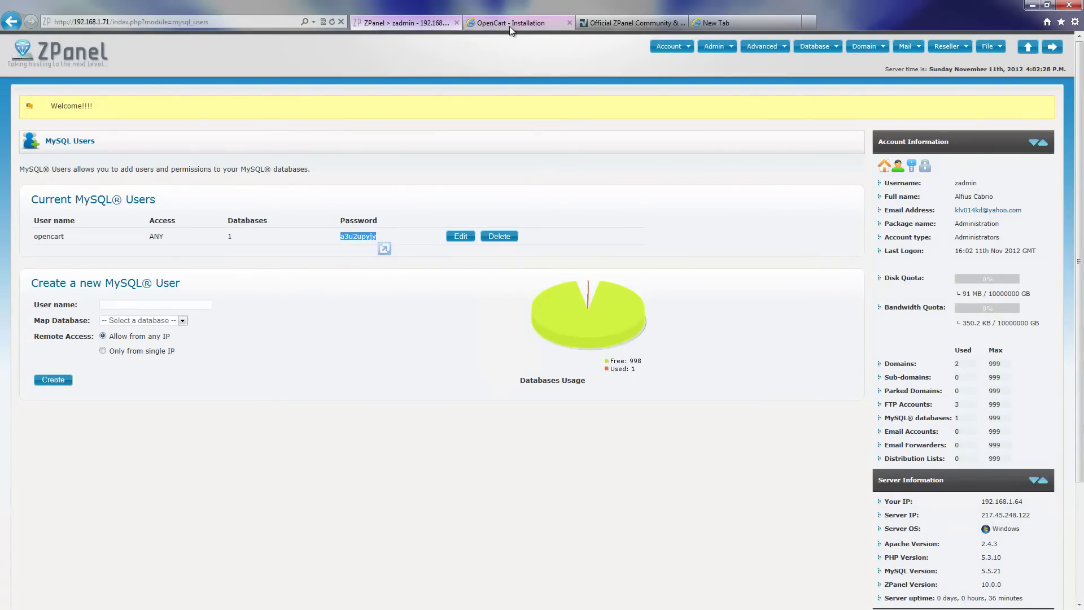
pyautogui.click(511, 23)
pyautogui.click(450, 175)
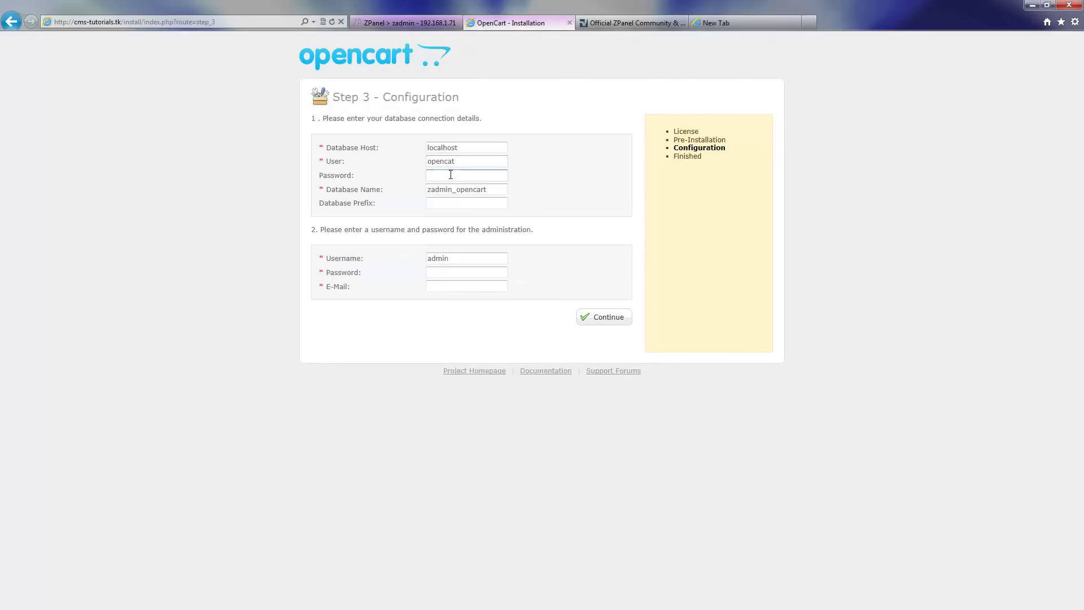
# Paste the database password, enter the administrator password and e-mail, and submit; a database connection error appears
pyautogui.hotkey('ctrl', 'v')
pyautogui.click(446, 273)
pyautogui.press('Tab')
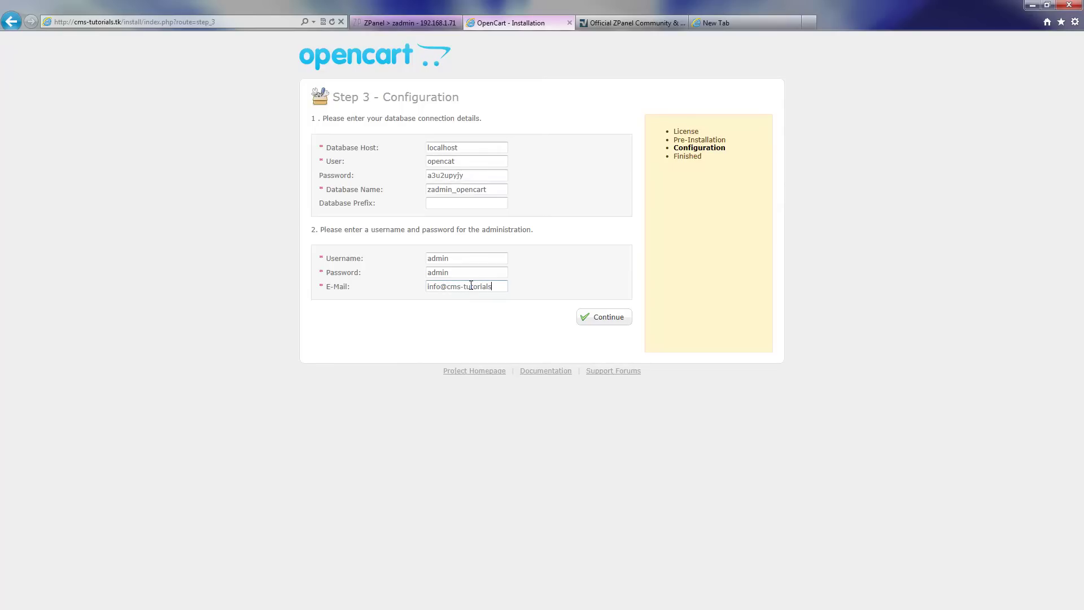
pyautogui.click(600, 317)
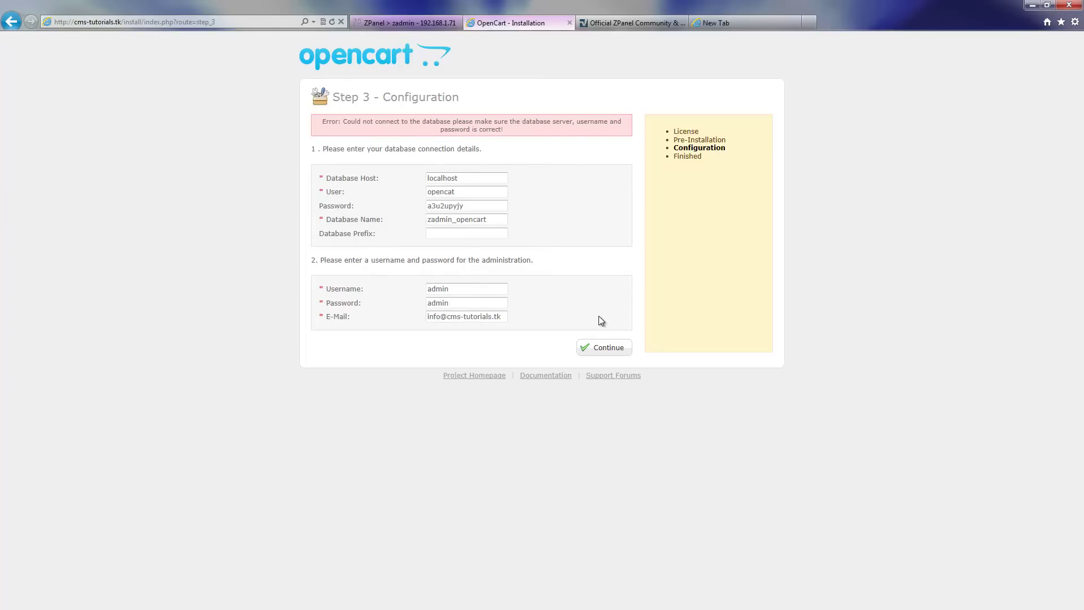
# Correct the database user to opencart, resubmit to reach Step 4 - Finished, and minimise the browser
pyautogui.click(455, 191)
pyautogui.click(609, 349)
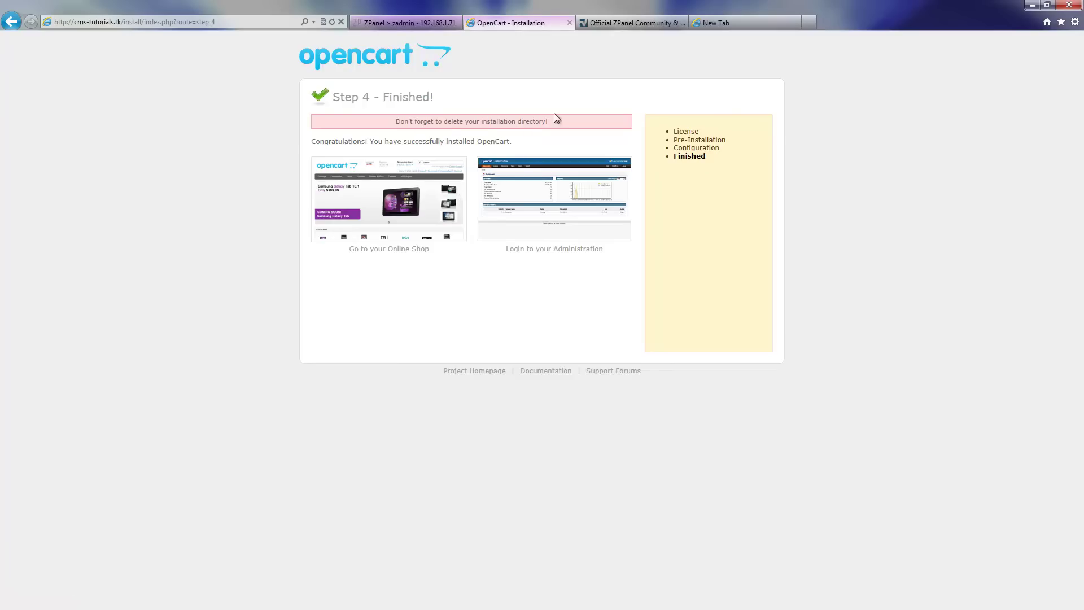
pyautogui.click(1031, 5)
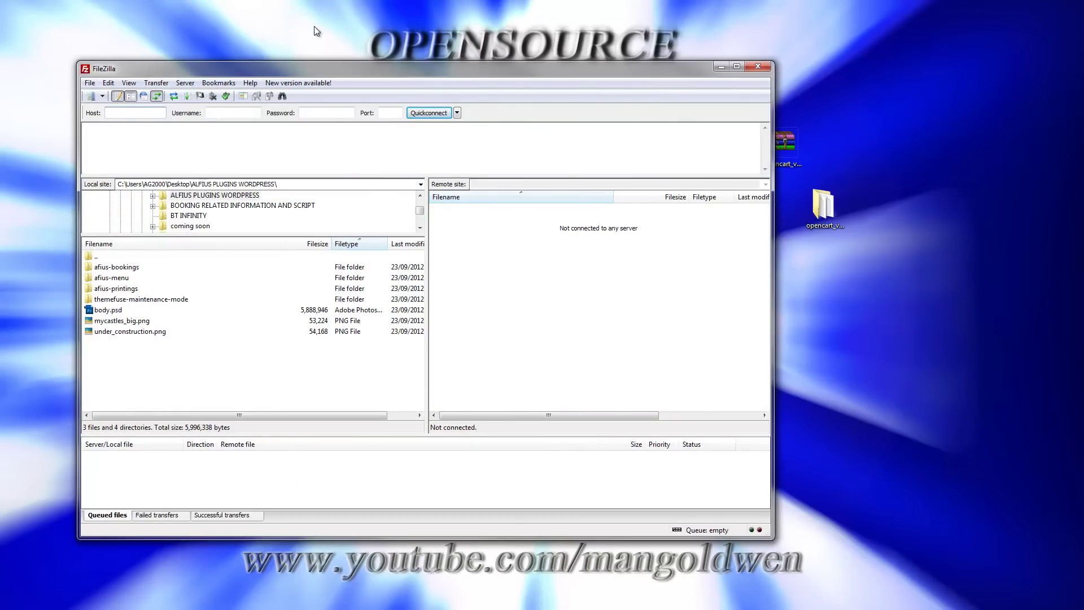
# Connect to the saved hosting site, delete the install folder from cms-tutorials_tk, and close FileZilla
pyautogui.click(102, 96)
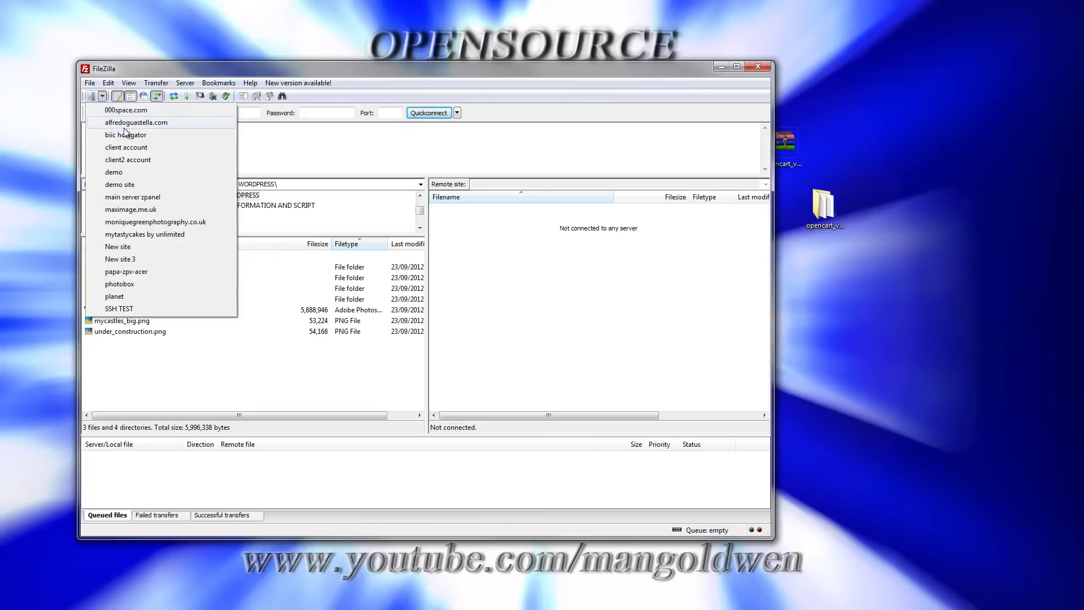
pyautogui.click(159, 274)
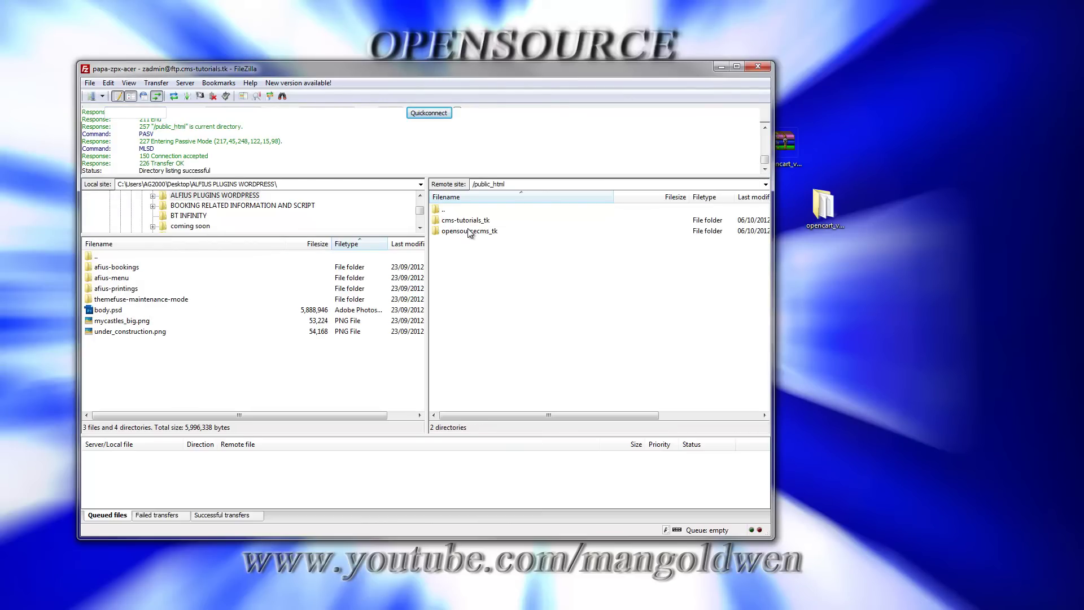
pyautogui.doubleClick(472, 221)
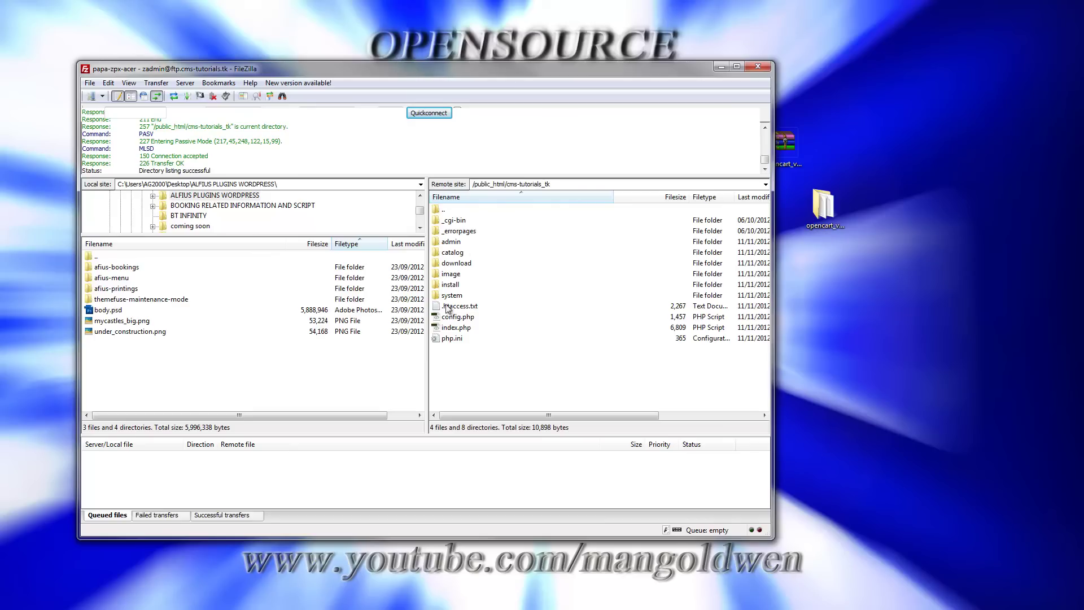
pyautogui.click(458, 286)
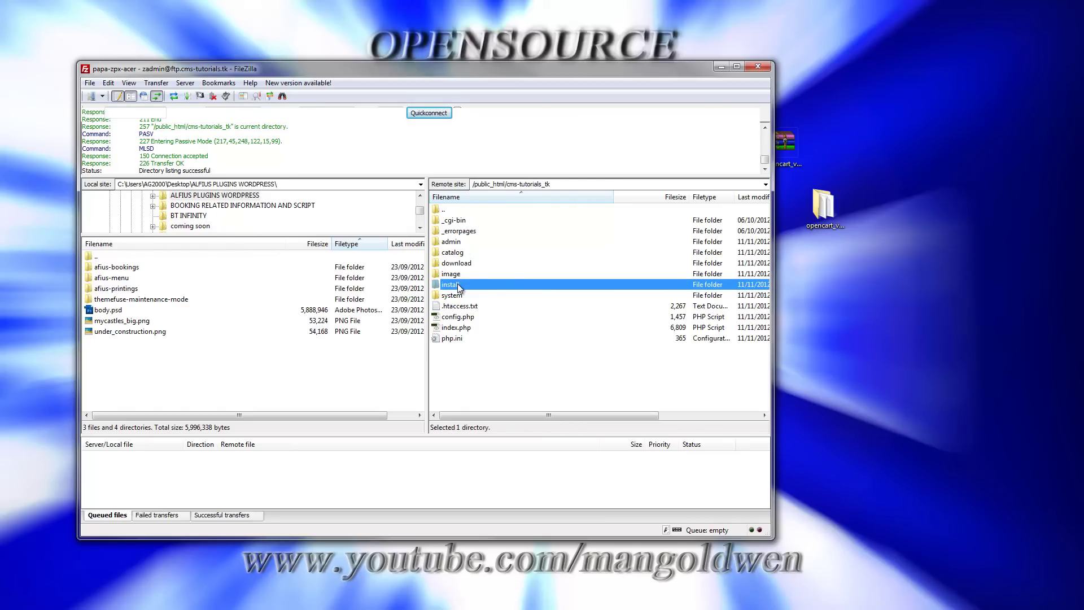
pyautogui.press('Delete')
pyautogui.press('Return')
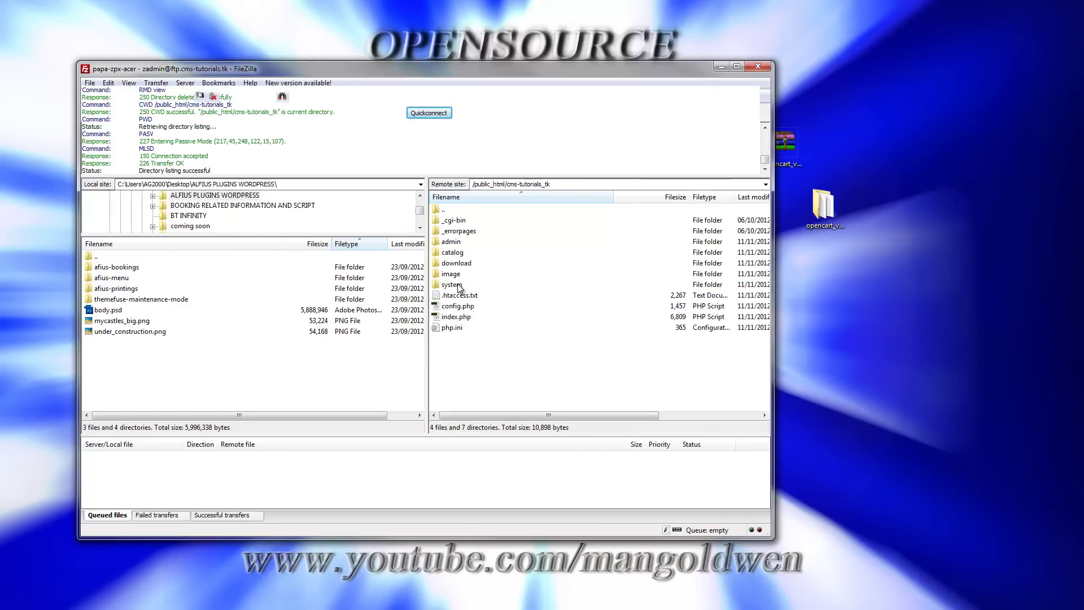
pyautogui.click(757, 68)
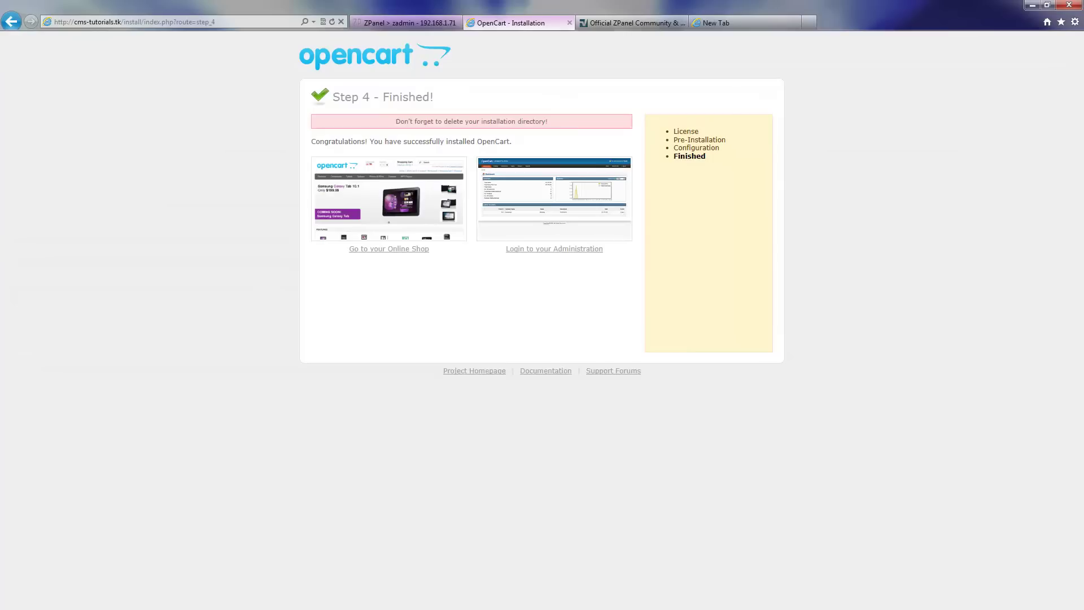
# View the new online shop, then return and open the administration login page
pyautogui.click(399, 203)
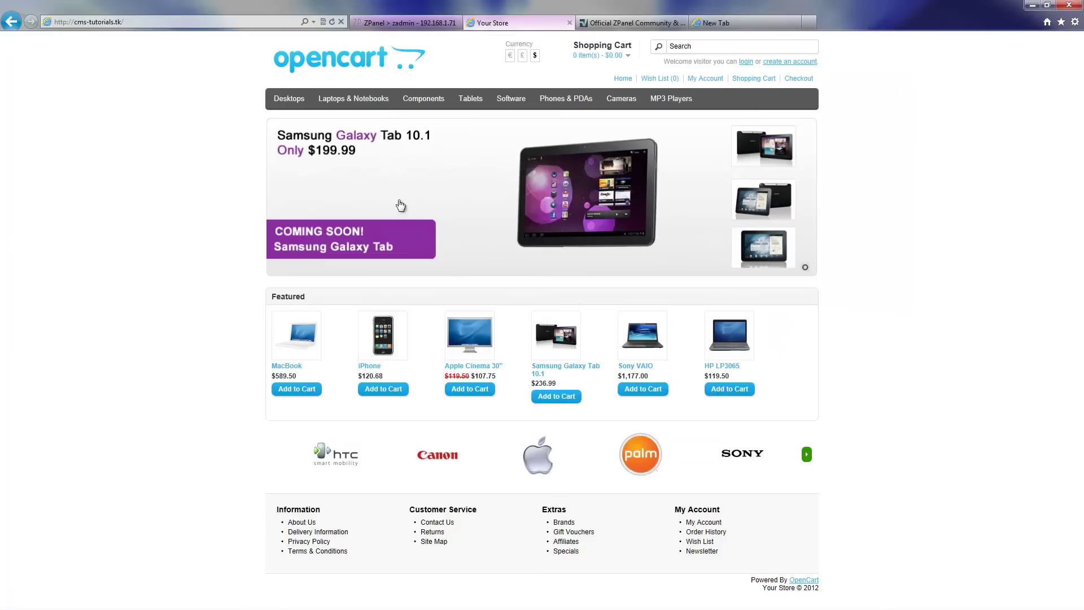
pyautogui.click(12, 22)
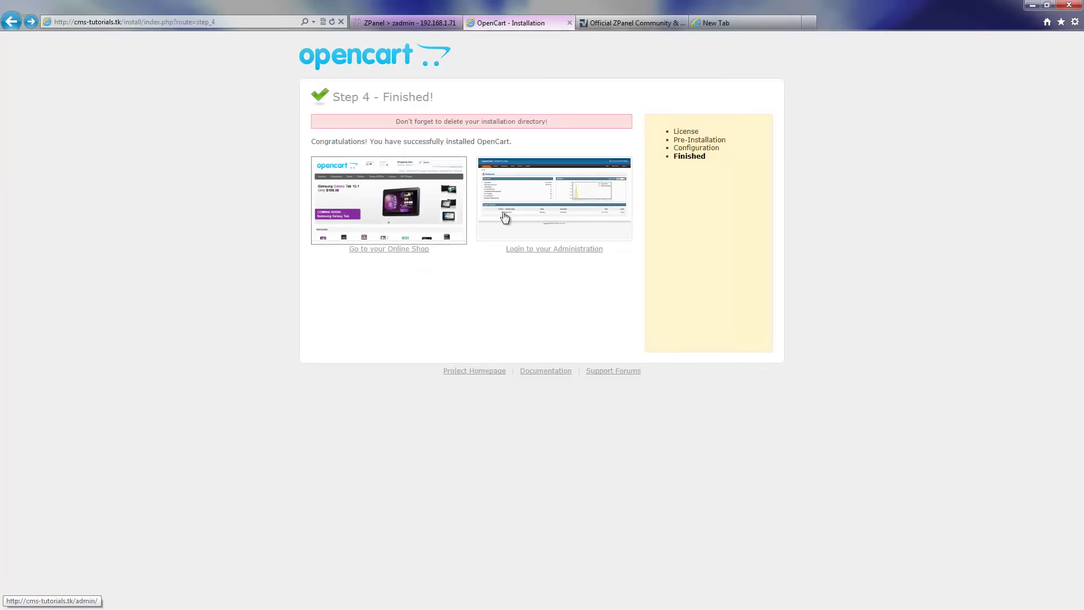
pyautogui.click(544, 251)
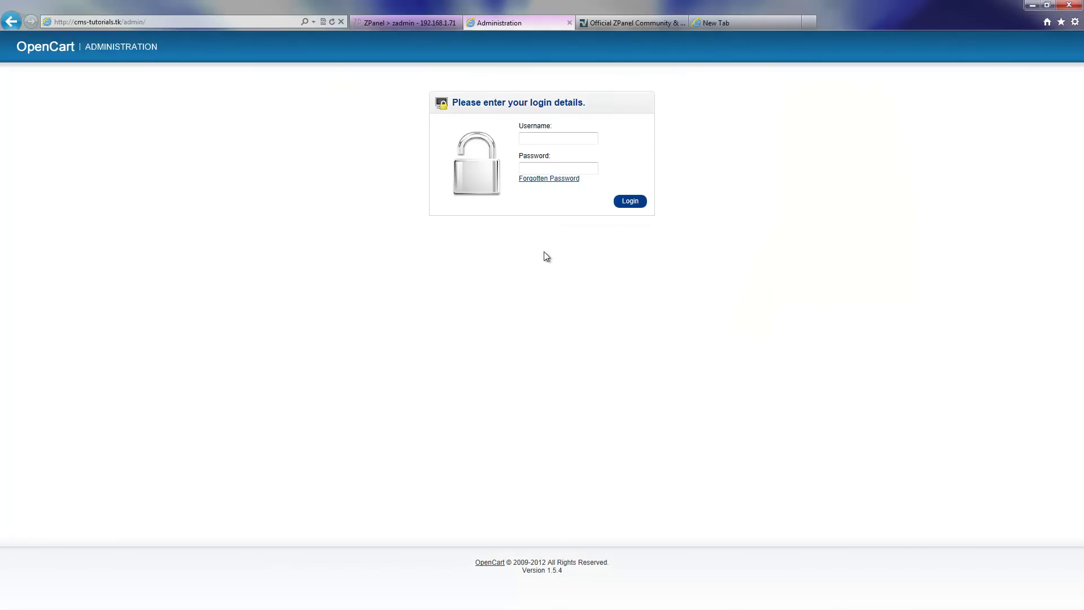
# Enter username 'admin' and the administrator password on the admin login form
pyautogui.click(567, 139)
pyautogui.write('admin')
pyautogui.press('Tab')
pyautogui.write('•••••••')
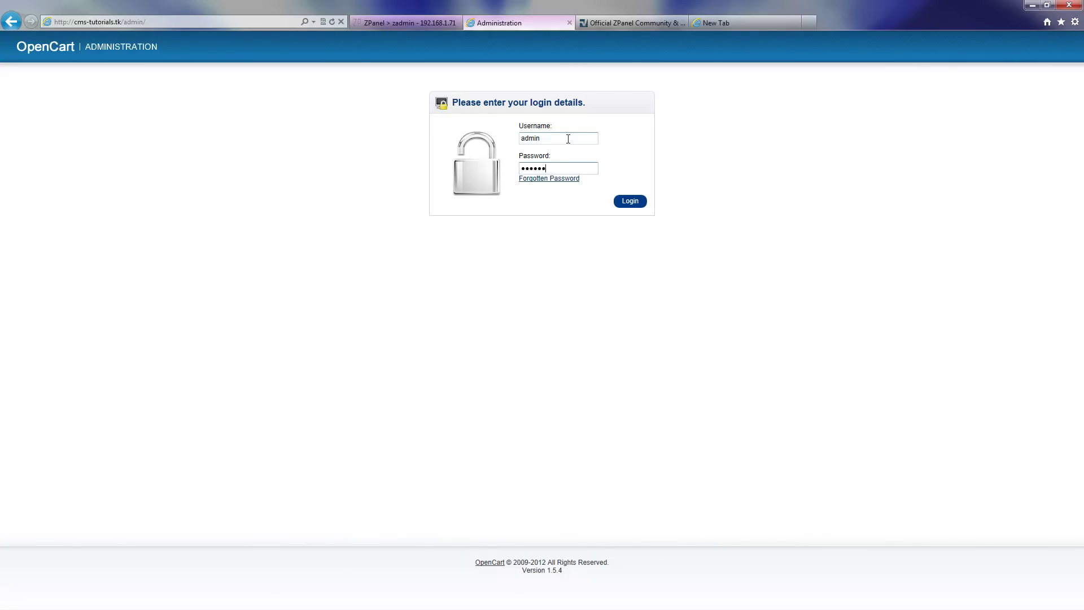